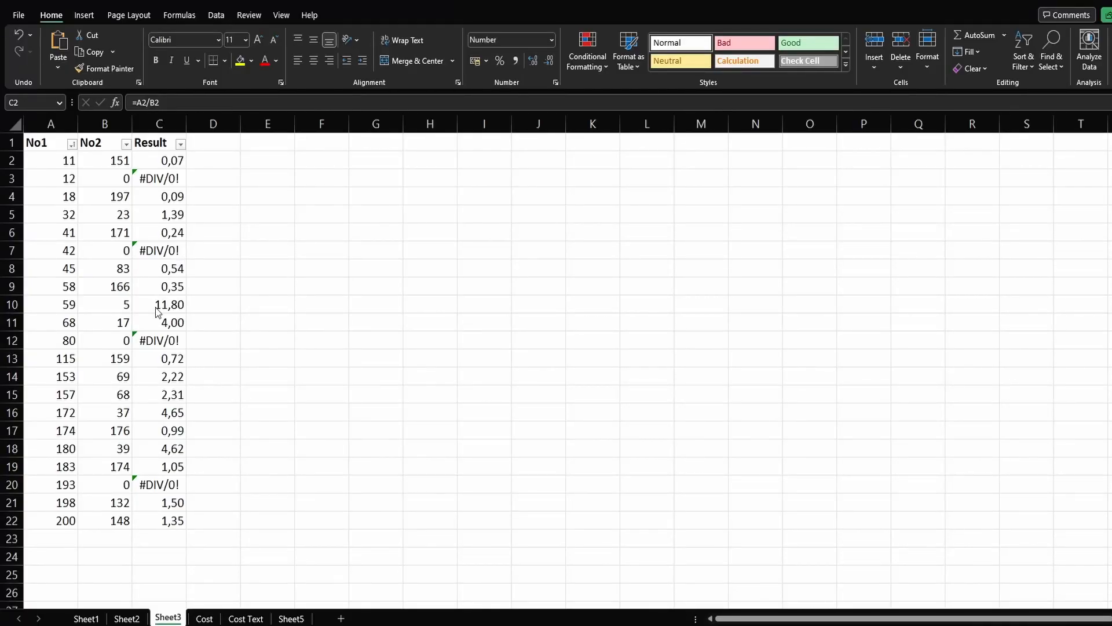
Step: Review the No1 and No2 columns and the division formula in cell C2
drag(41, 161, 44, 499)
drag(116, 161, 86, 376)
click(180, 157)
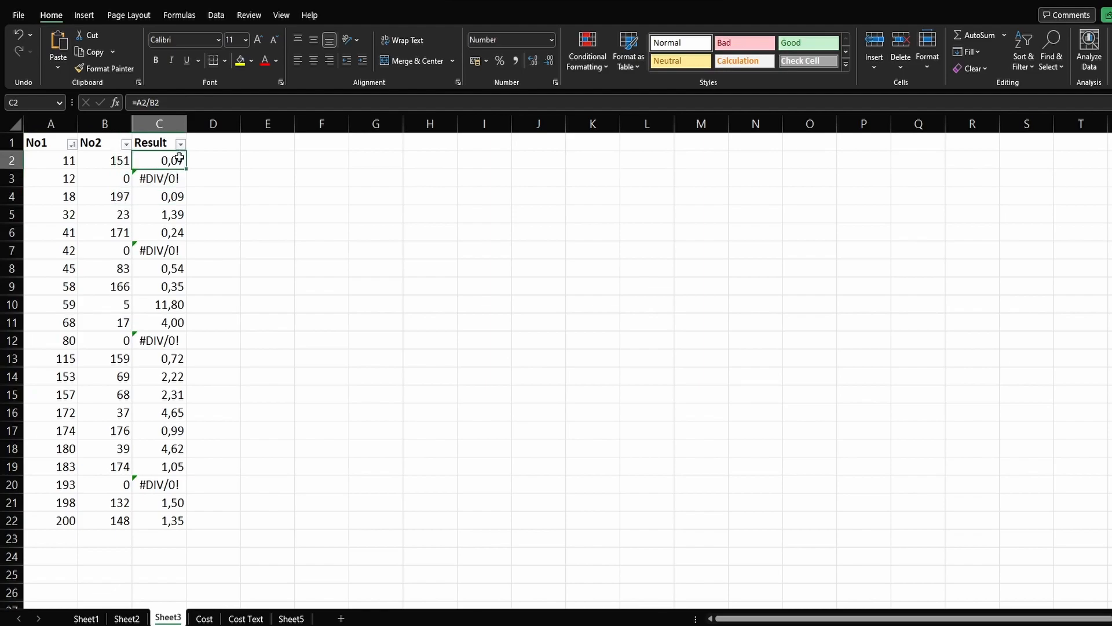
click(192, 106)
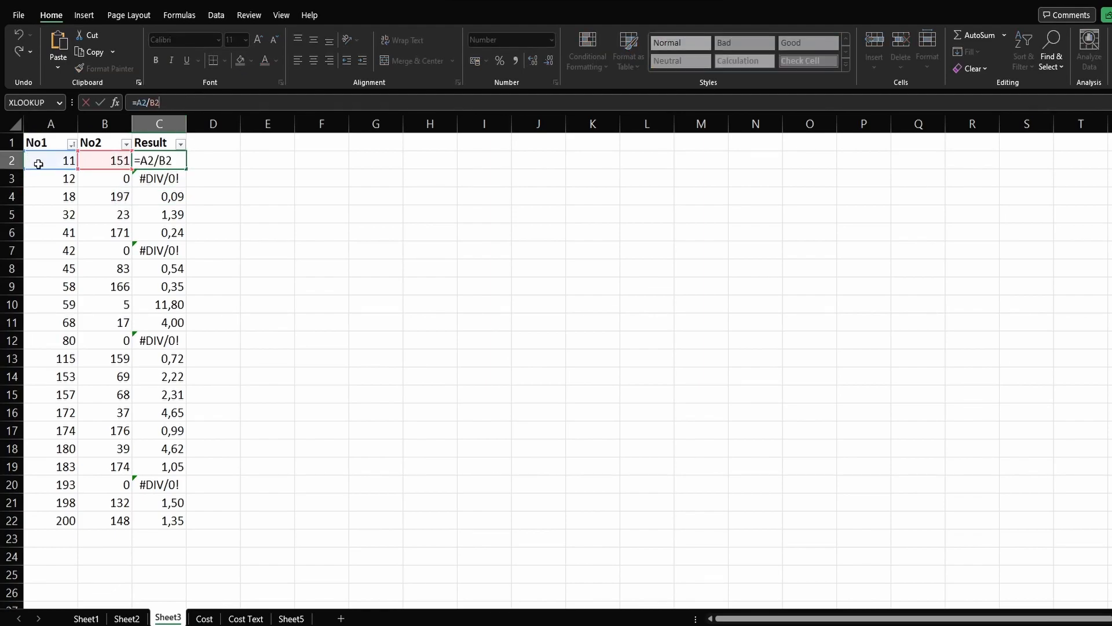
click(278, 247)
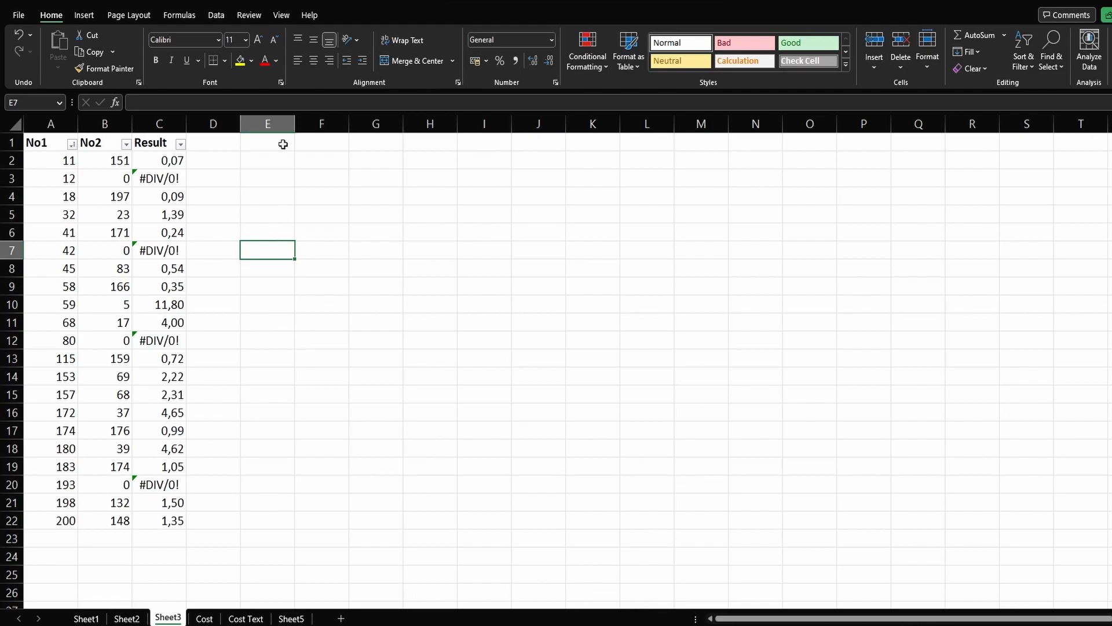
Step: Filter the Result column to show only the #DIV/0! rows
click(190, 148)
click(180, 144)
click(83, 300)
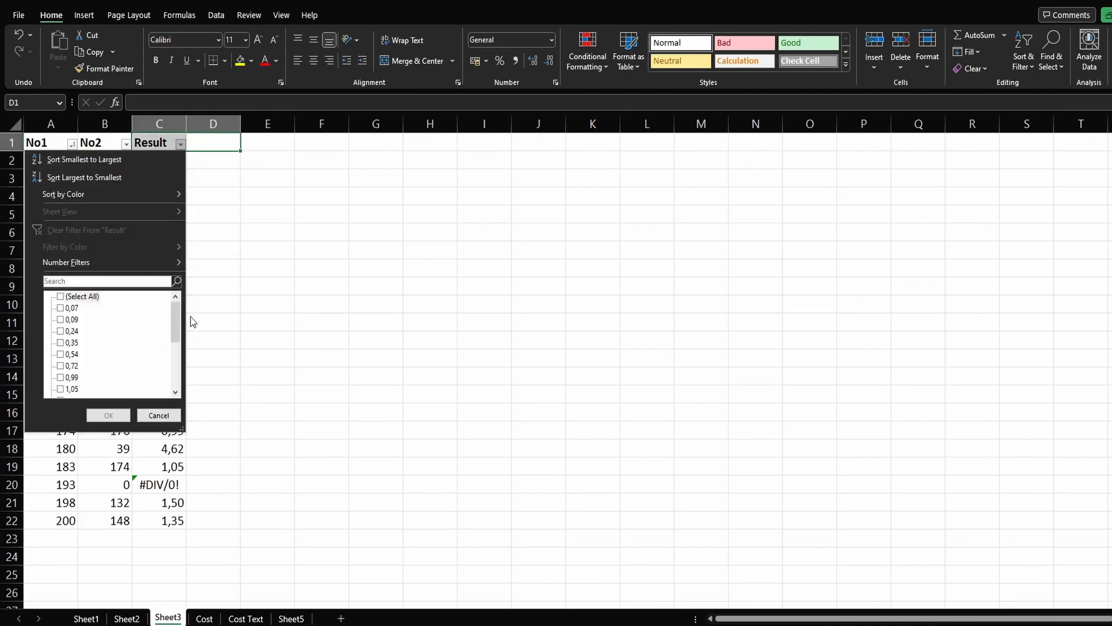
scroll(164, 385, down, 5)
click(81, 394)
click(109, 415)
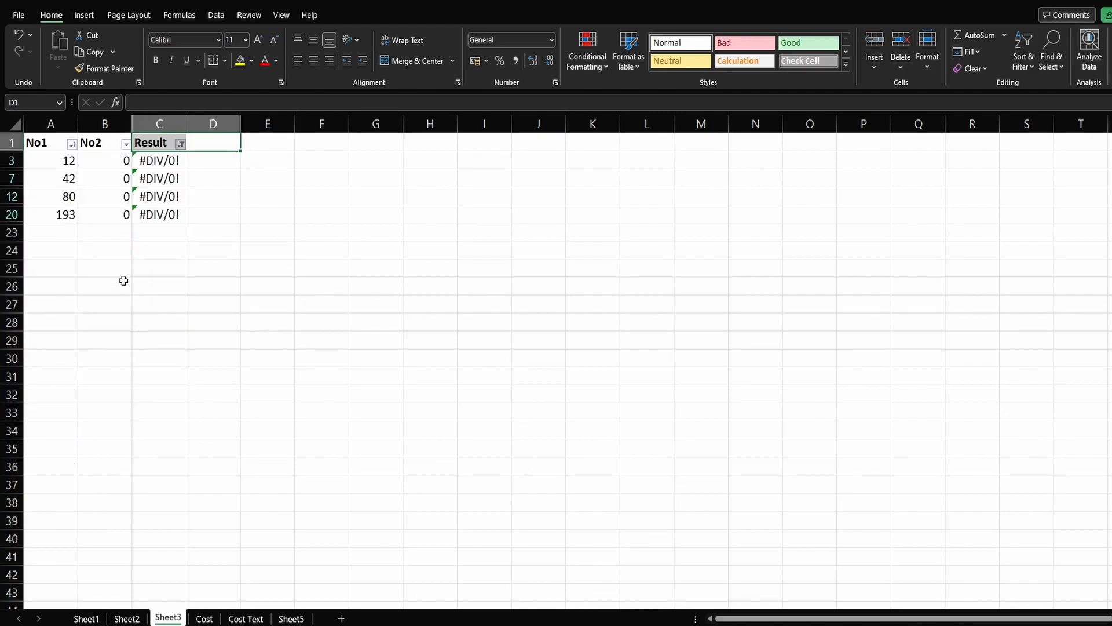
Step: Copy the filtered #DIV/0! rows across columns A to C and paste them at G29
drag(48, 159, 159, 214)
key(ctrl+c)
click(388, 338)
key(ctrl+v)
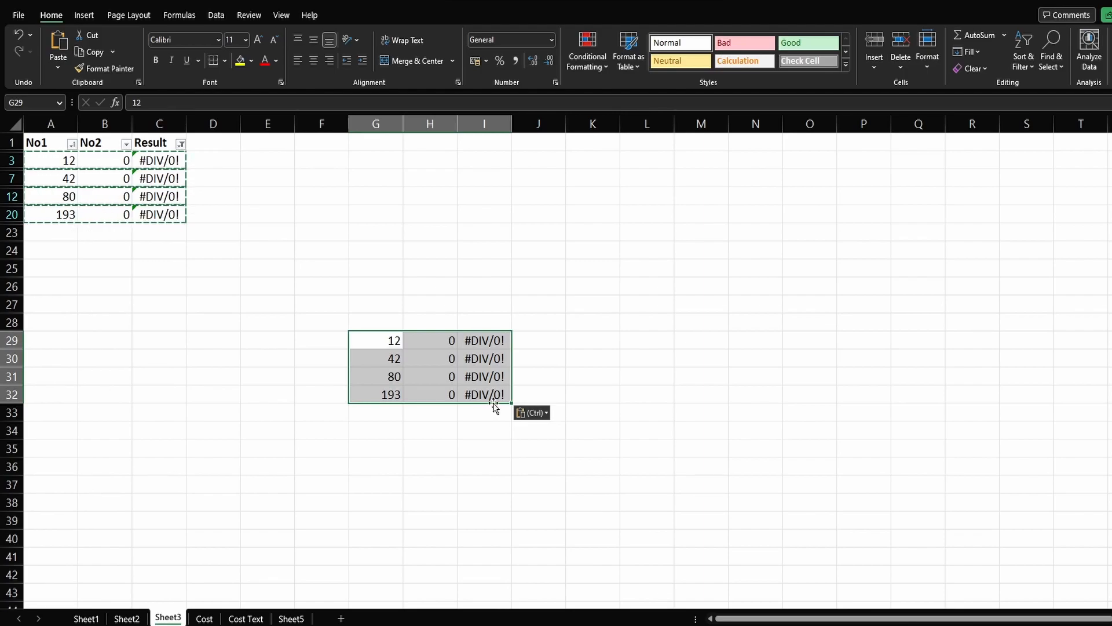
Step: Undo the paste and the Result column filter, and cancel the copy selection
key(ctrl+z)
key(ctrl+z)
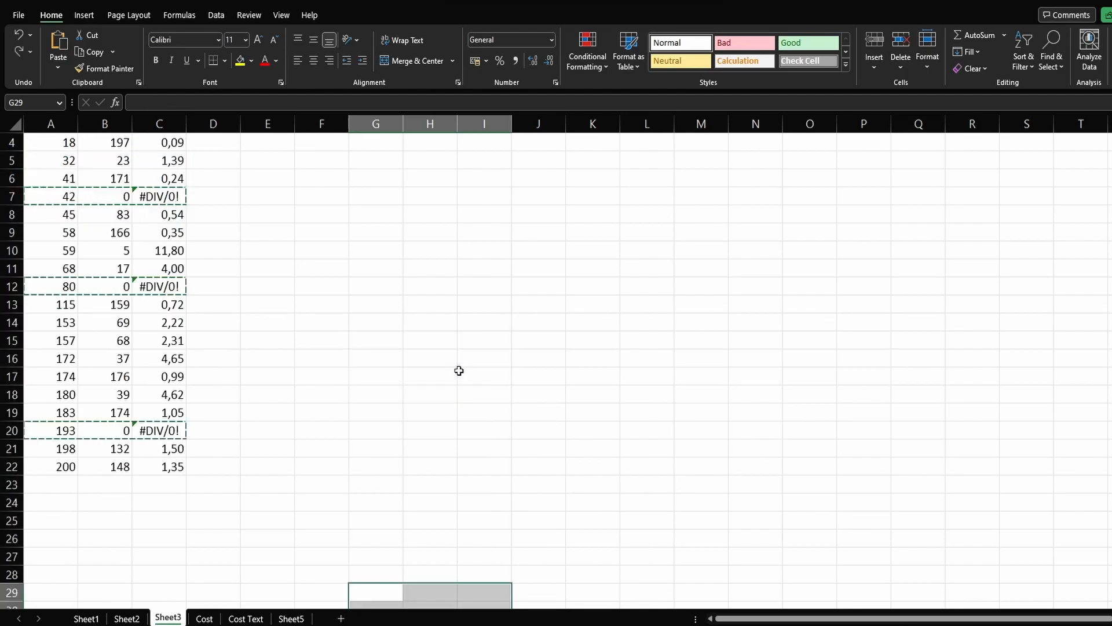
key(Escape)
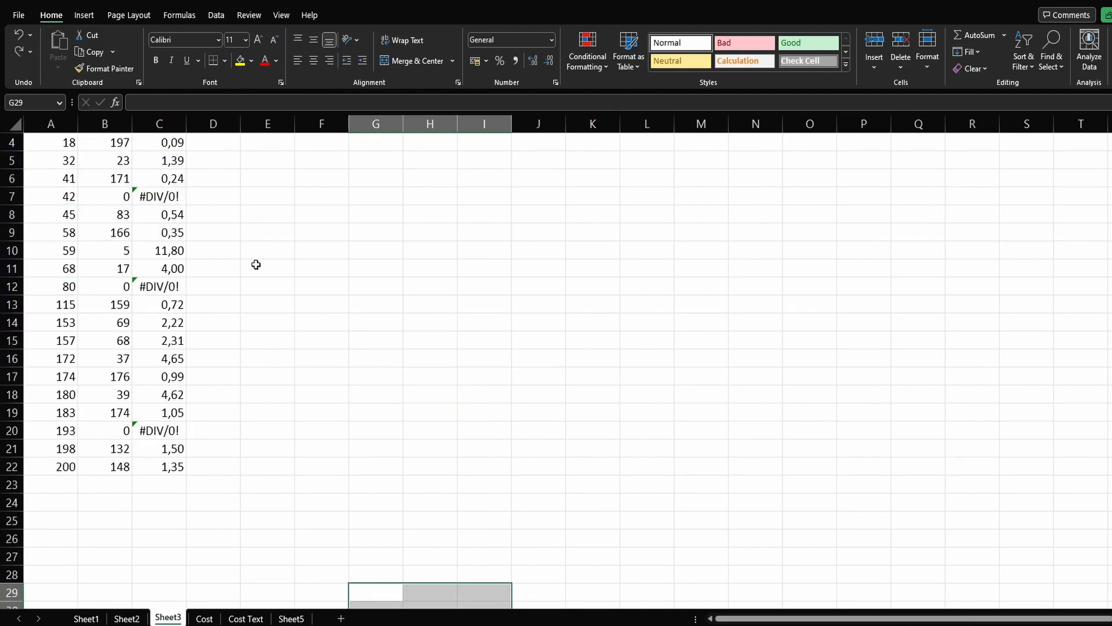
scroll(287, 273, up, 1)
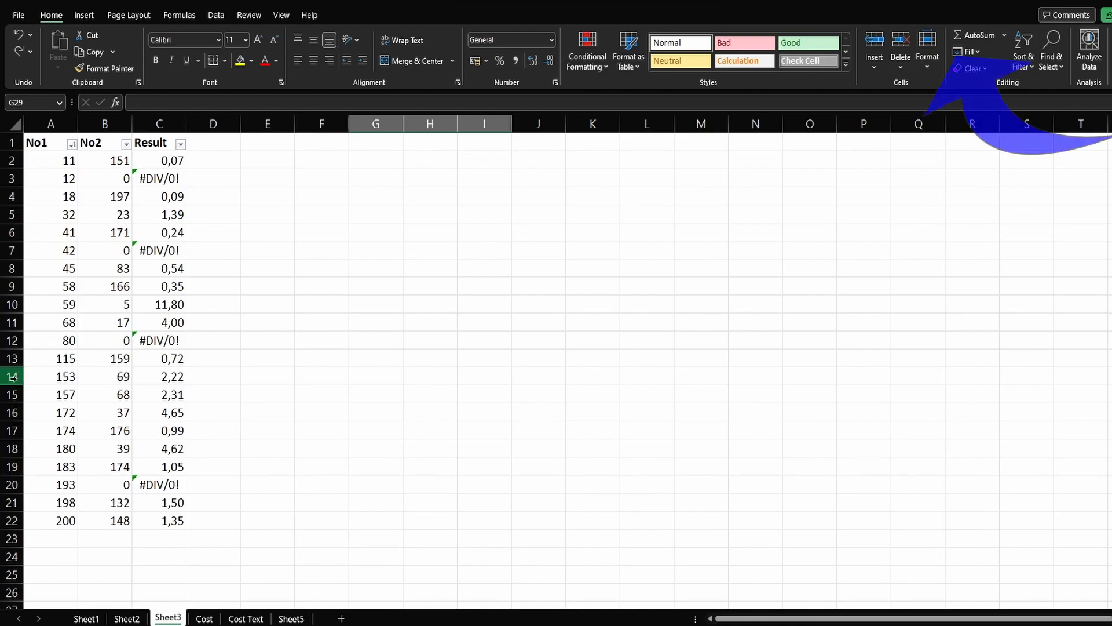
Step: Group rows 13 to 19 and collapse the group
click(8, 360)
drag(8, 359, 2, 457)
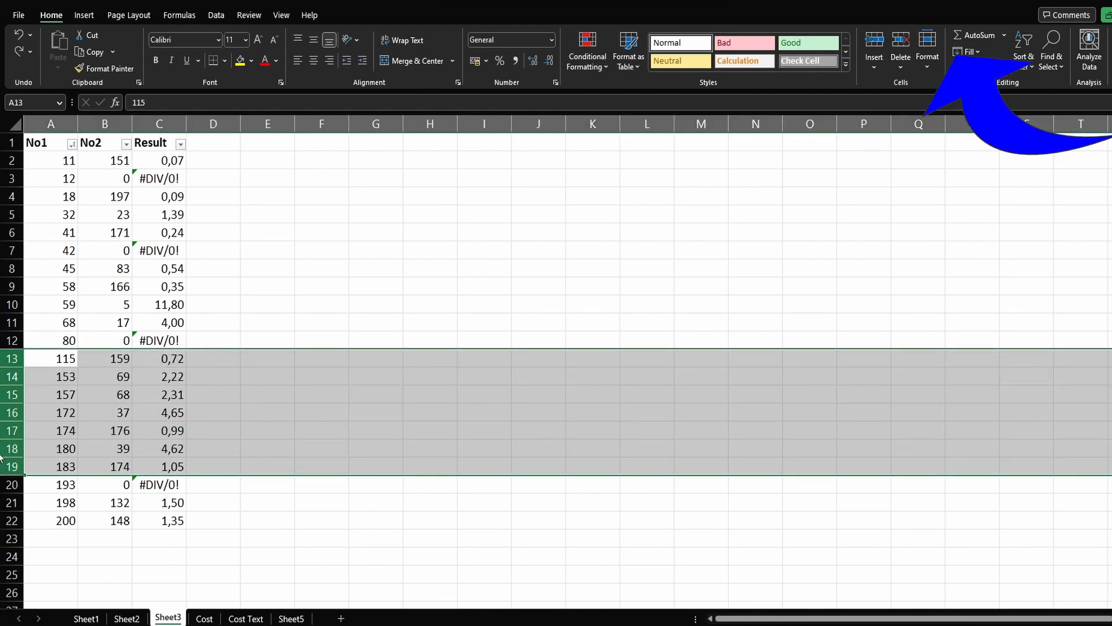
key(alt+shift+Right)
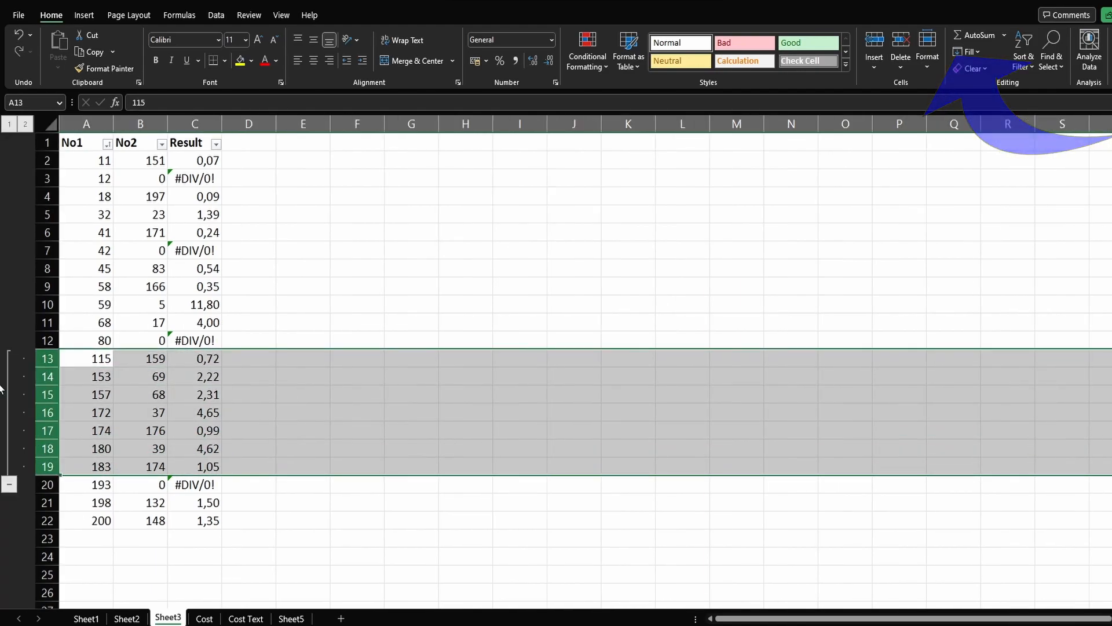
click(8, 484)
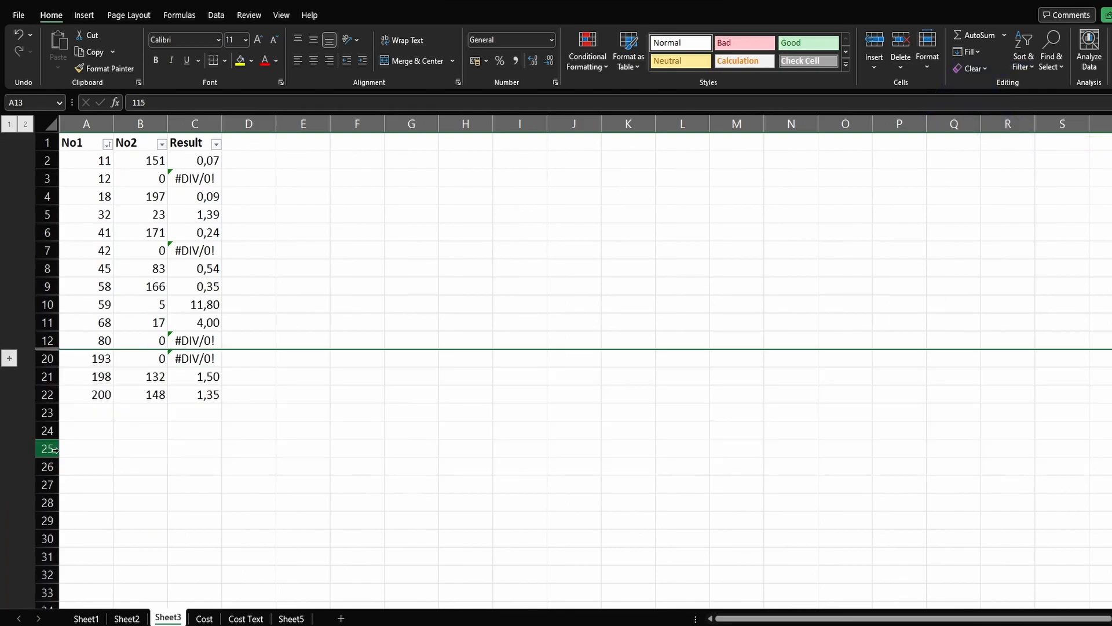
Step: Try copying the visible rows 12 and 20 of columns A to C to G24, and clear the pasted cells
drag(87, 339, 194, 372)
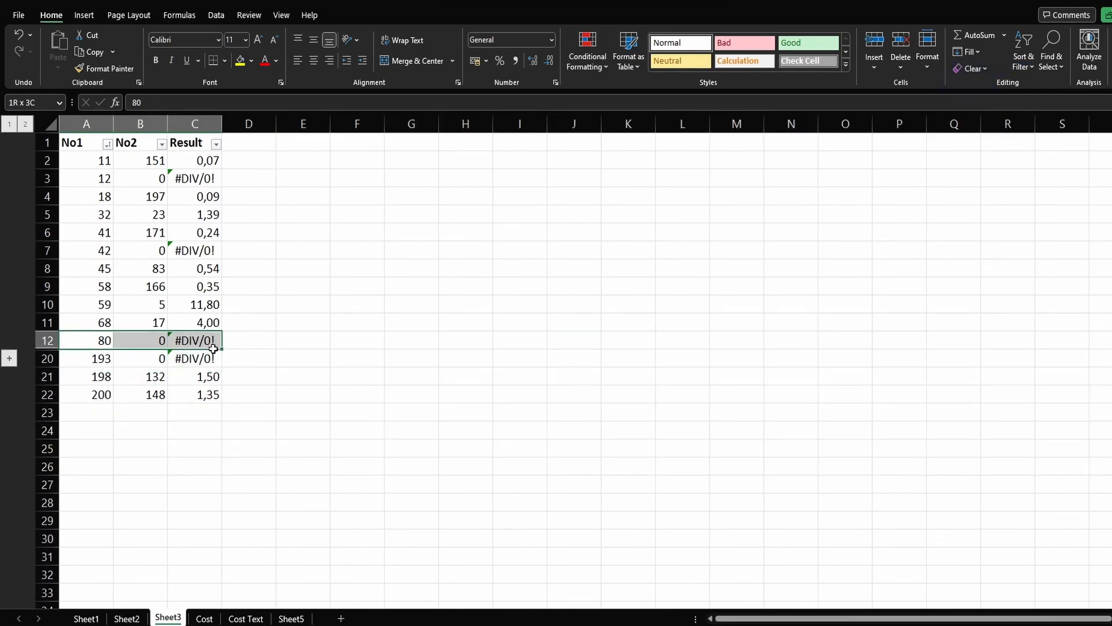
key(ctrl+c)
click(389, 427)
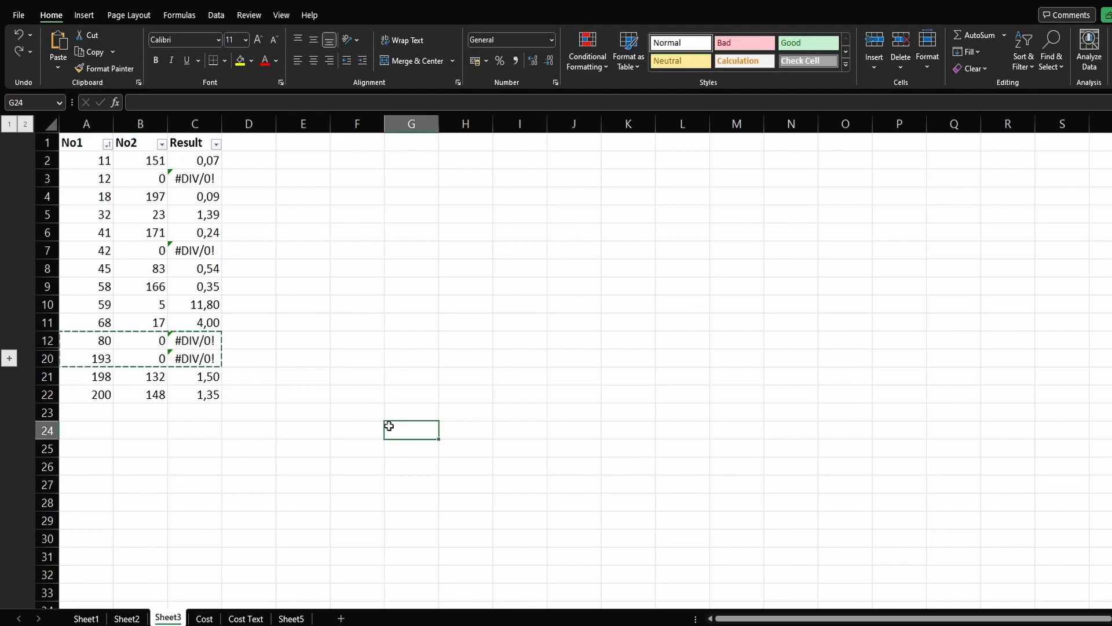
key(ctrl+v)
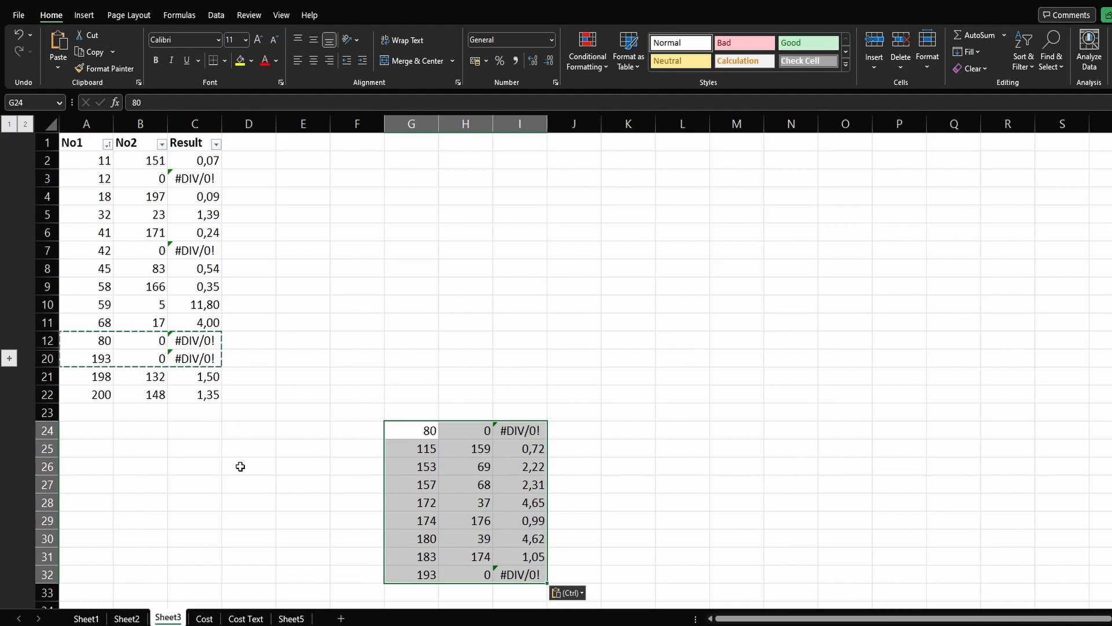
key(Delete)
click(236, 426)
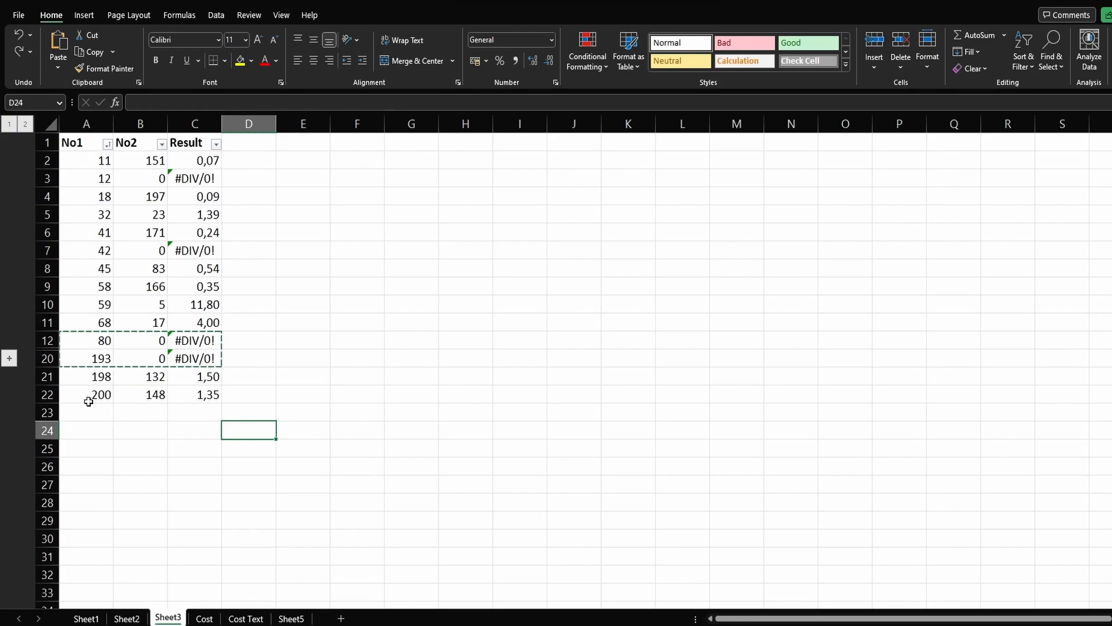
Step: Hide rows 21 and 22, and rows 8 to 11
drag(88, 401, 178, 383)
right_click(51, 396)
click(81, 371)
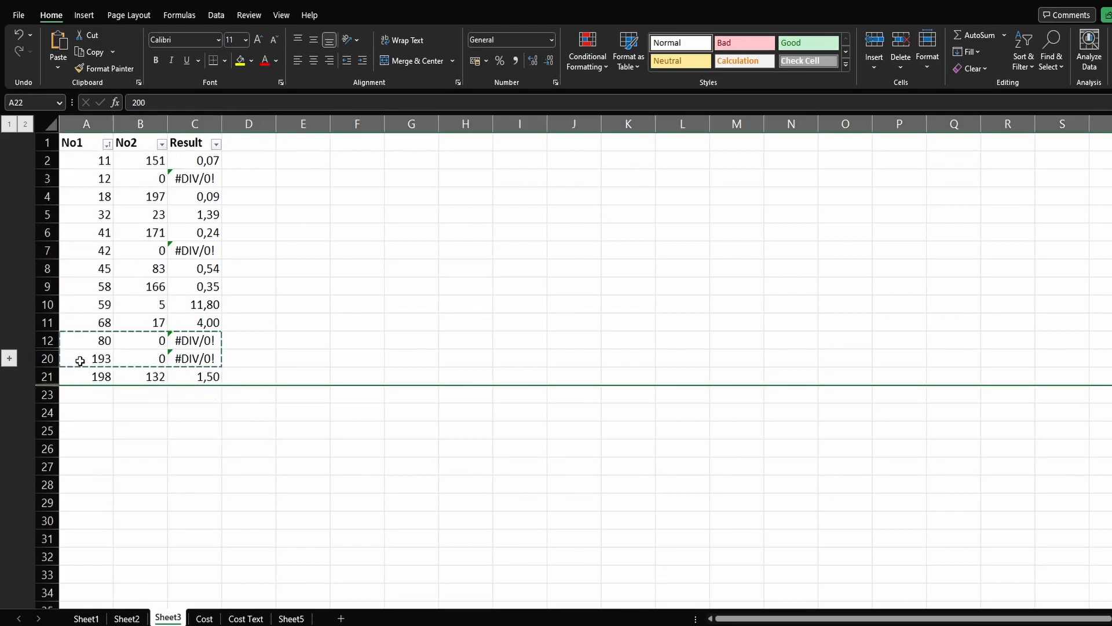
right_click(42, 376)
click(70, 615)
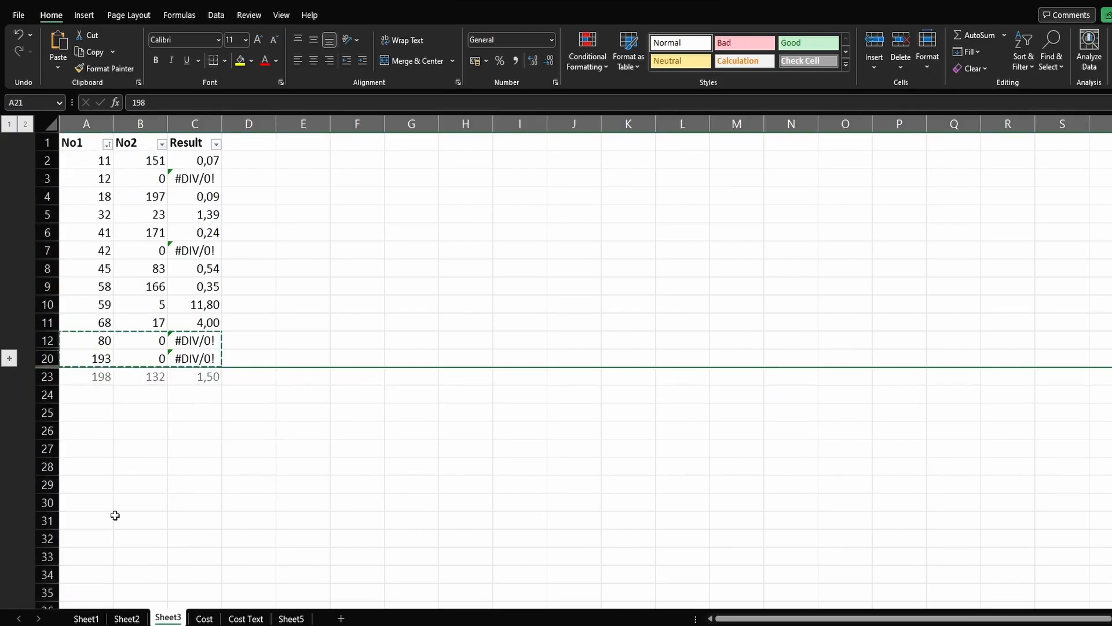
drag(47, 268, 47, 322)
right_click(50, 281)
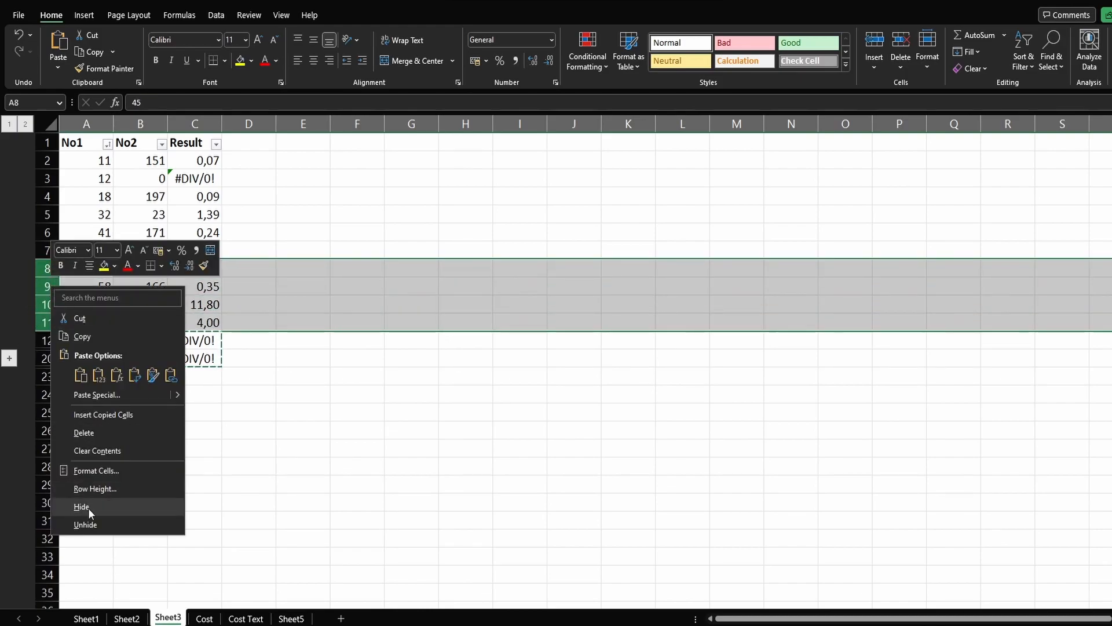
click(91, 508)
Step: Group and collapse rows 4 to 6, and hide row 2
drag(42, 197, 132, 231)
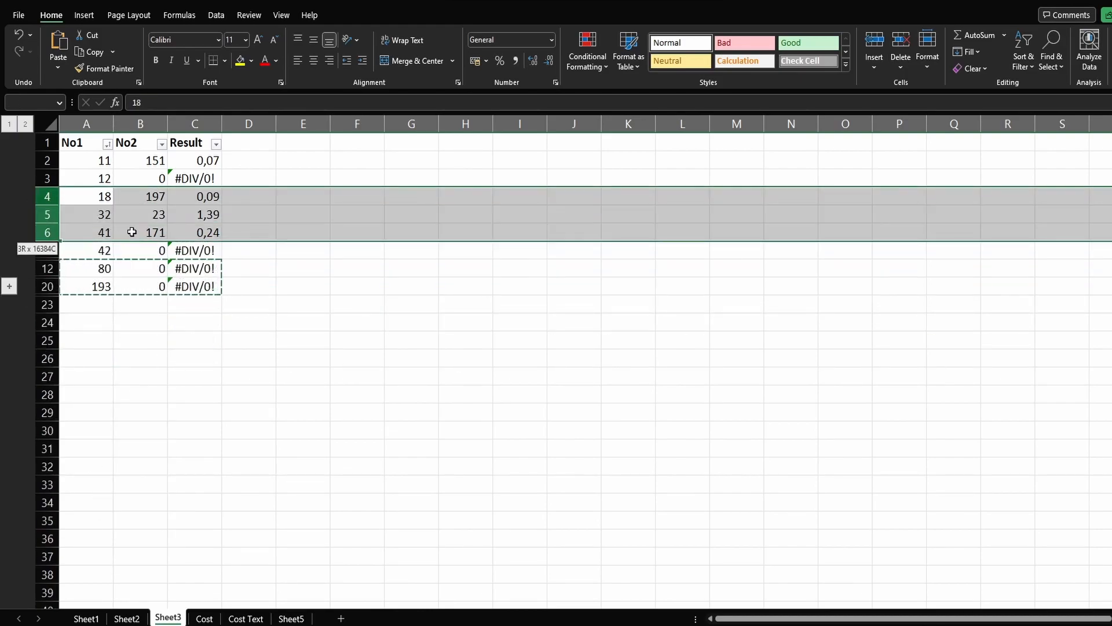
key(shift+alt+Right)
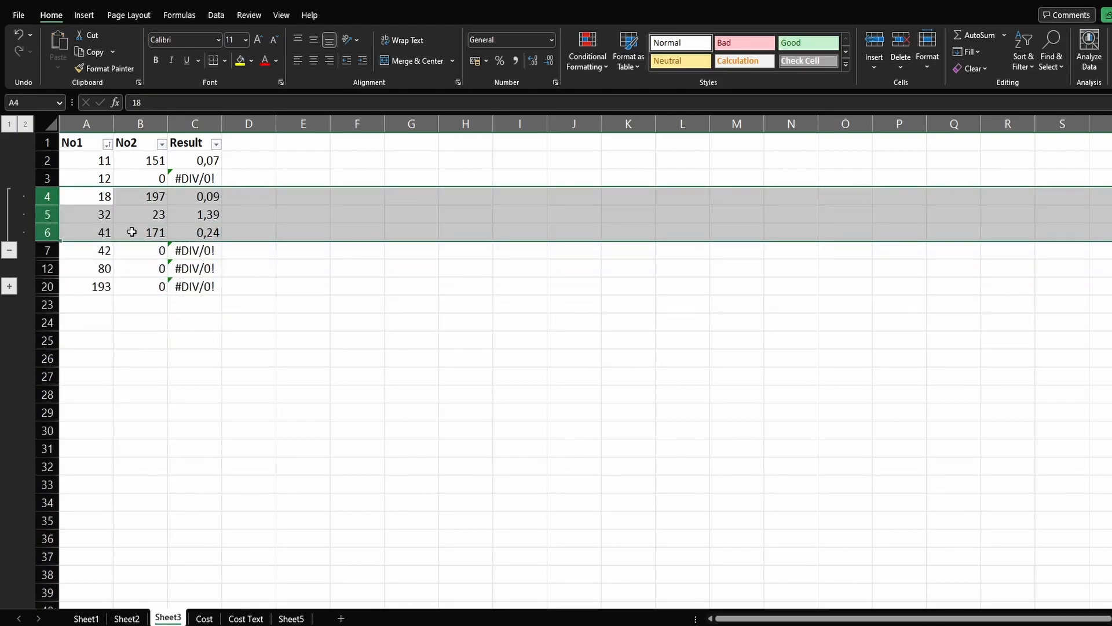
click(9, 250)
click(48, 160)
right_click(51, 162)
click(84, 382)
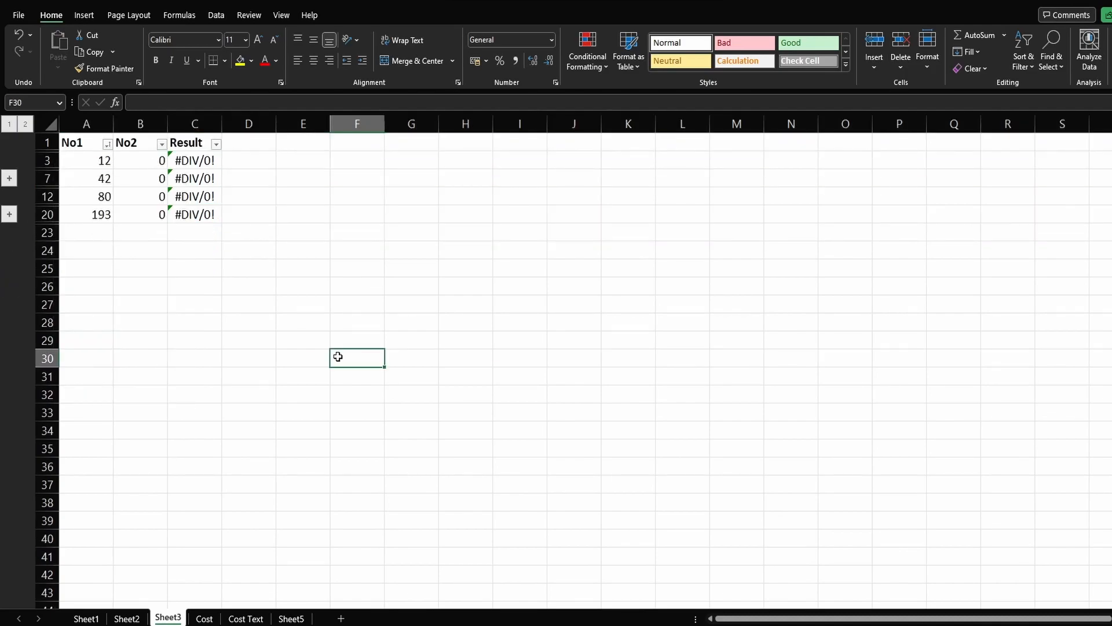
Step: Try copying the visible #DIV/0! rows in A3:C20 to G27, and undo the paste
drag(84, 161, 196, 211)
key(ctrl+c)
click(412, 302)
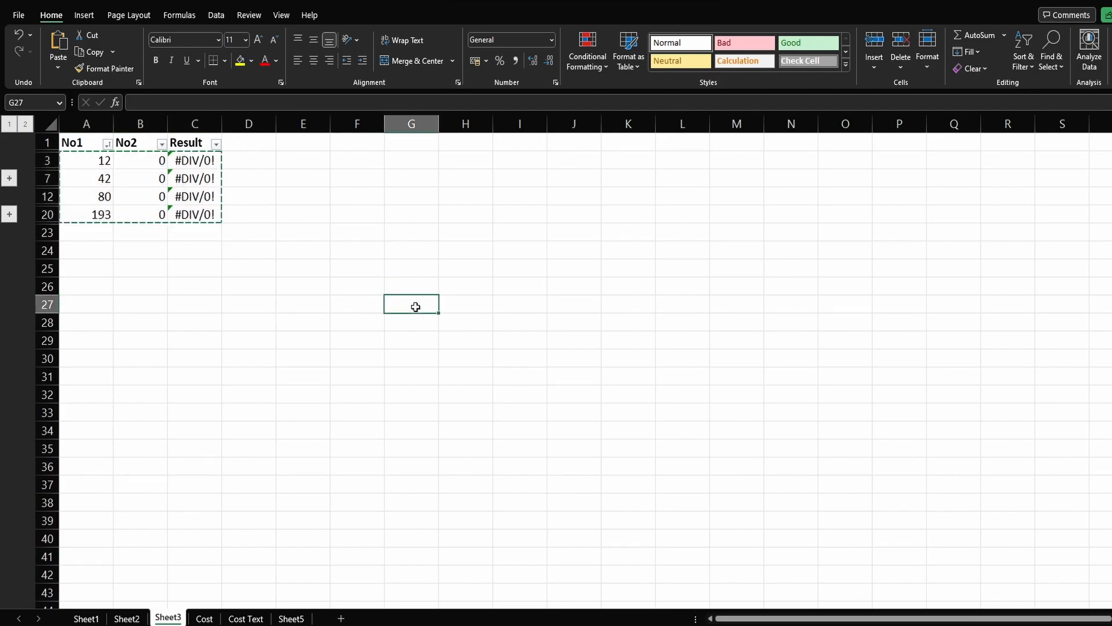
key(ctrl+v)
scroll(508, 341, down, 5)
scroll(509, 319, up, 8)
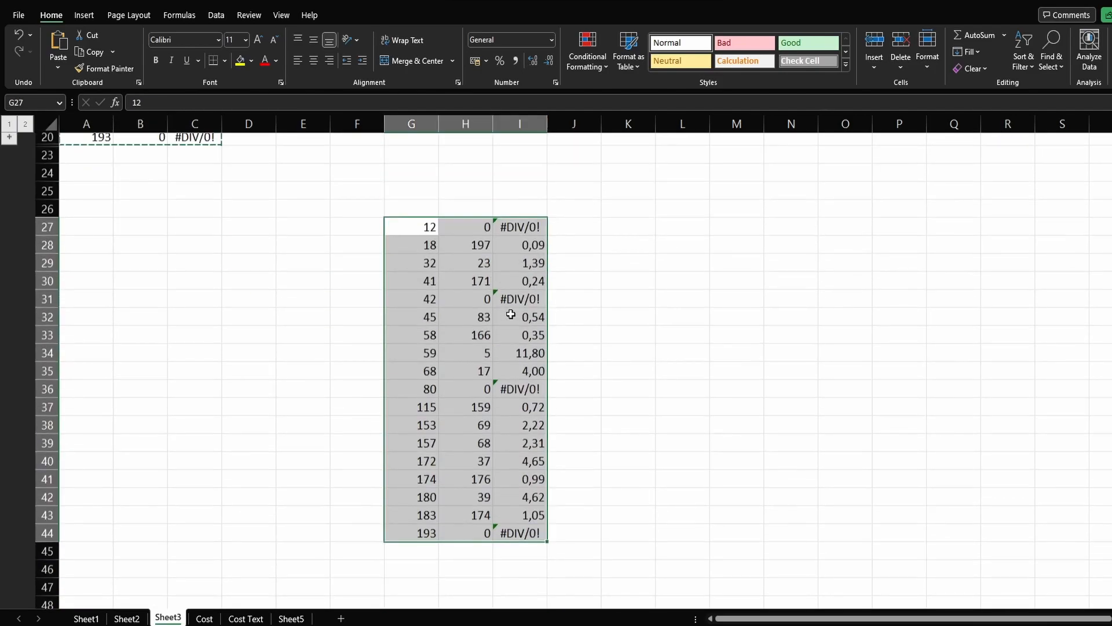
key(ctrl+z)
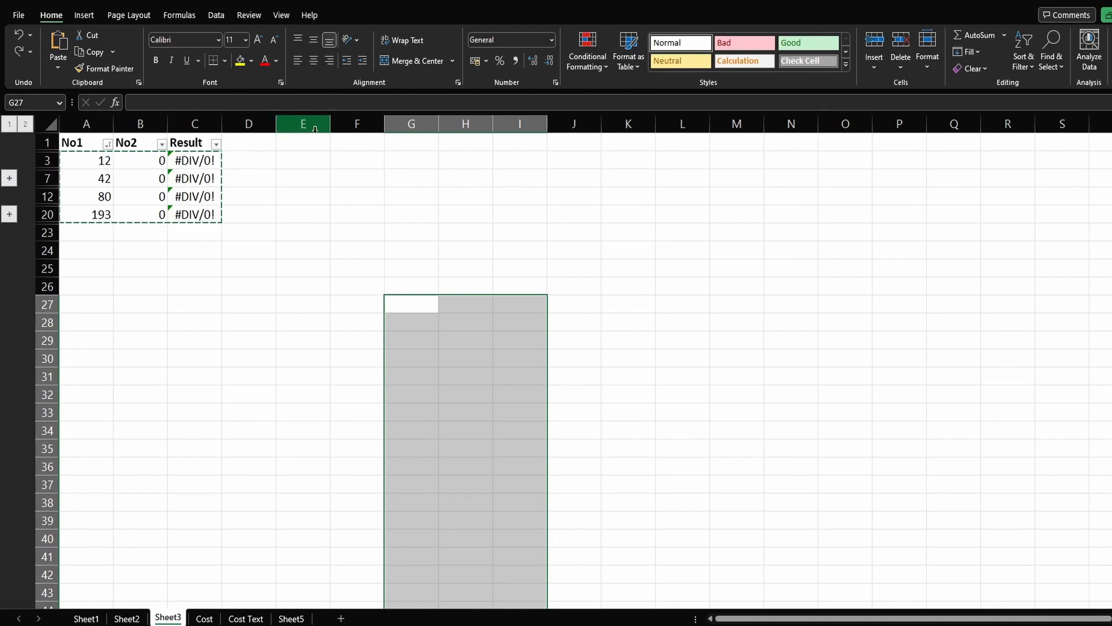
Step: Enter the text "Not Possible" in cell E1
click(216, 297)
click(302, 142)
text(N)
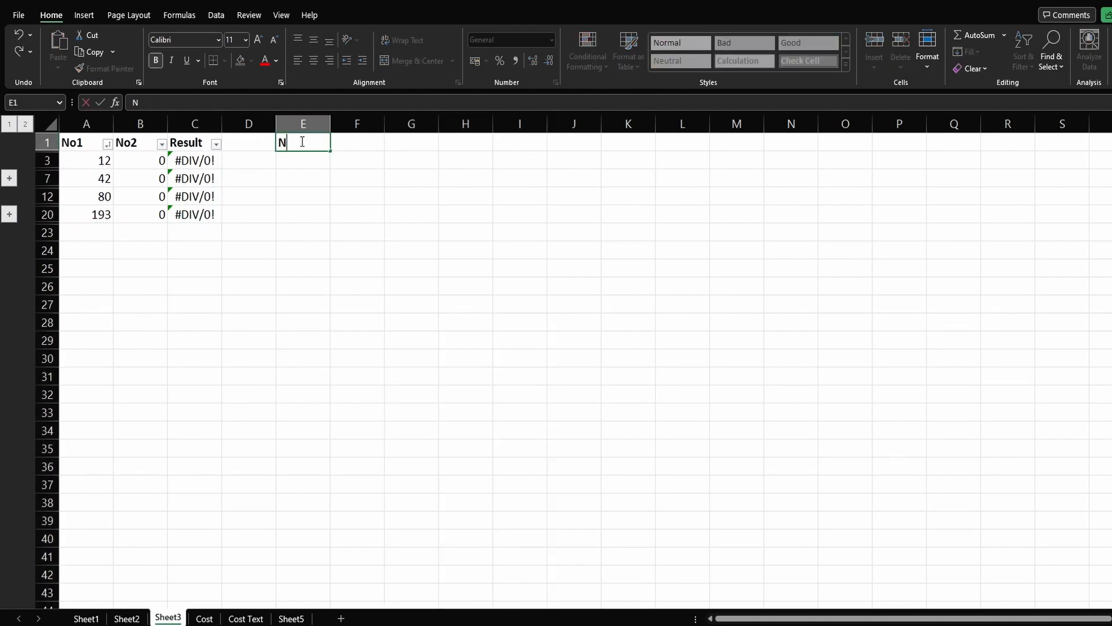
text(ot Possible)
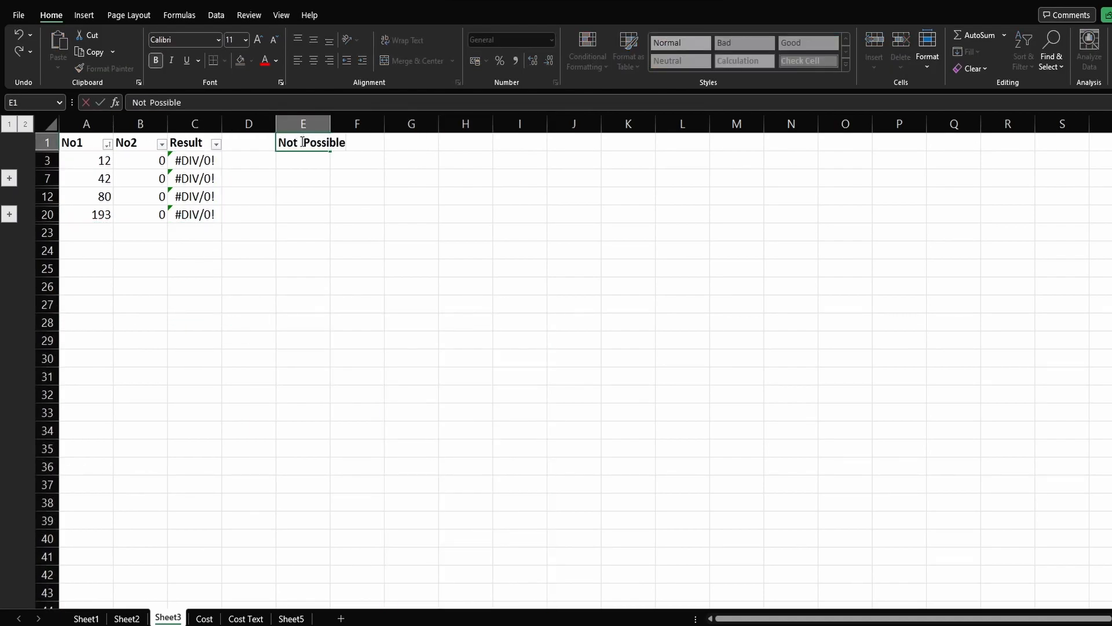
key(Return)
Step: Copy the E1 text and paste it over the Result cells C3 to C20
key(Up)
key(ctrl+c)
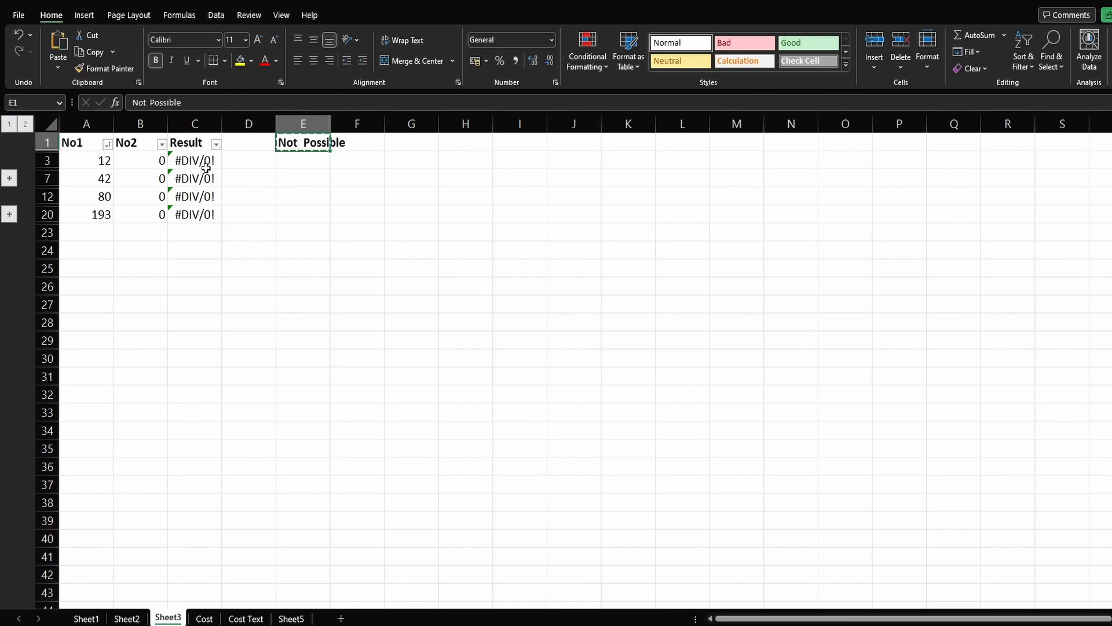
drag(199, 160, 200, 214)
key(ctrl+v)
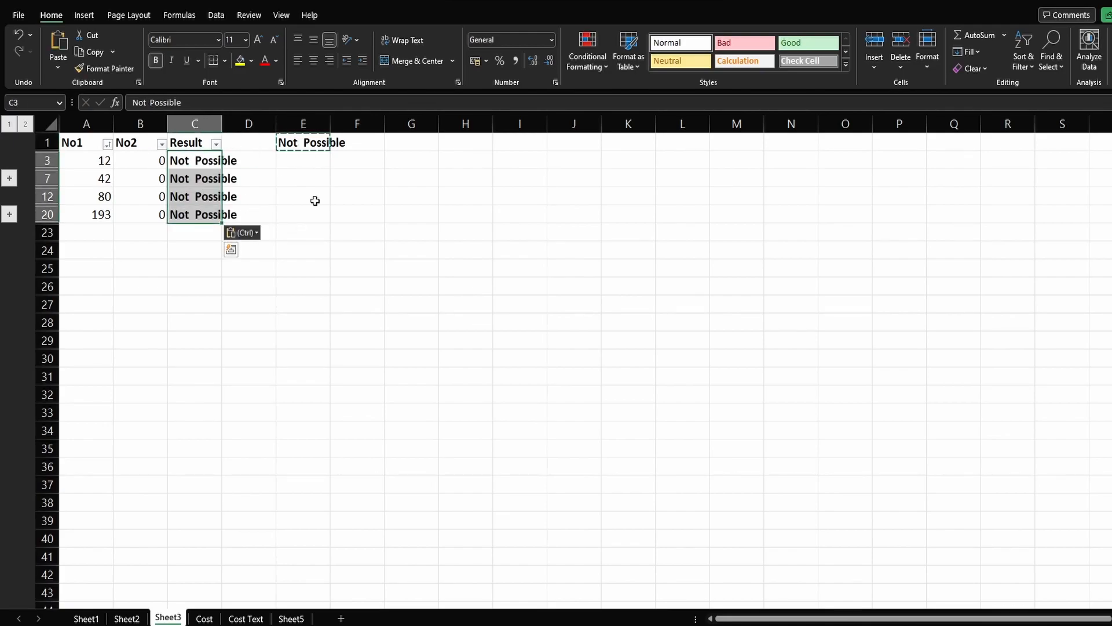
Step: Expand both row groups to check the pasted Result cells, and undo the expansion and the paste
click(9, 177)
click(9, 268)
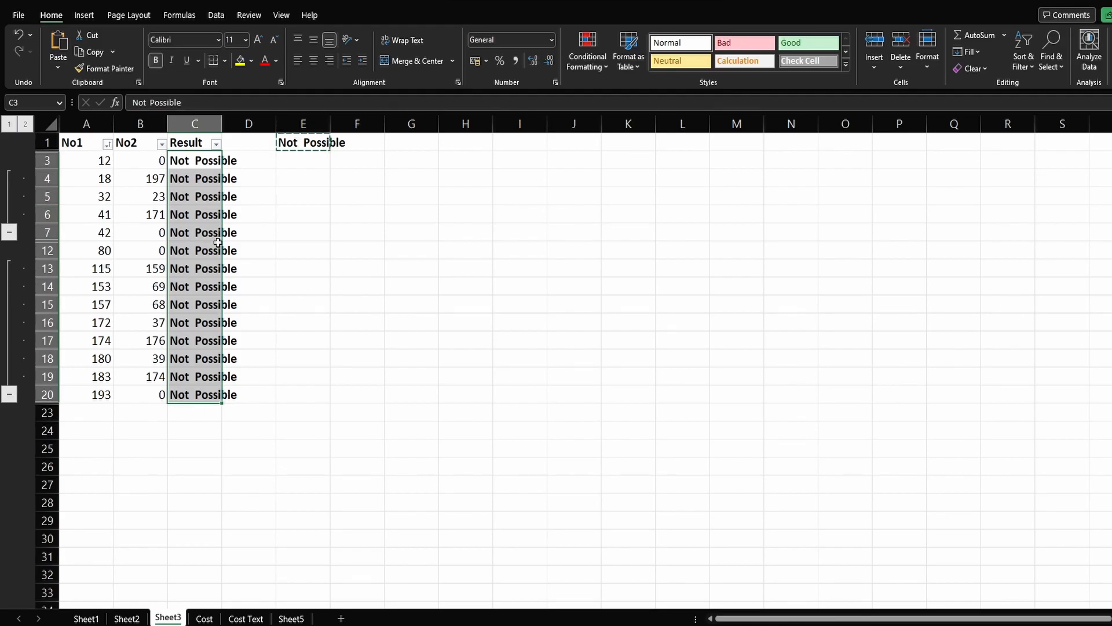
key(ctrl+z)
key(ctrl+z)
key(ctrl+z)
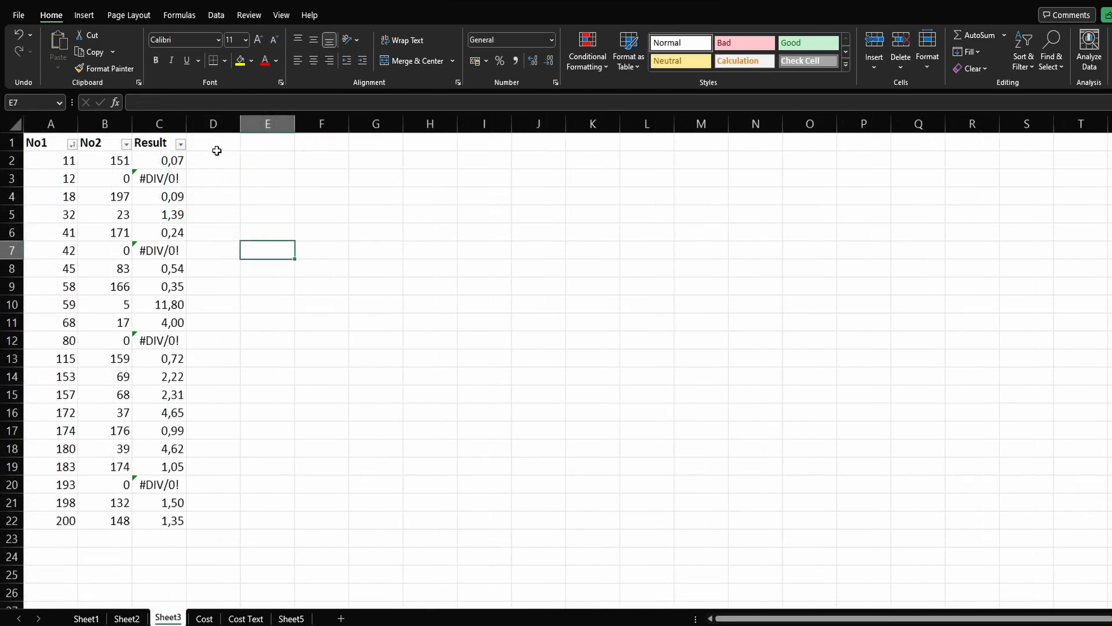
Step: Filter the Result column again so only #DIV/0! entries are shown
click(217, 151)
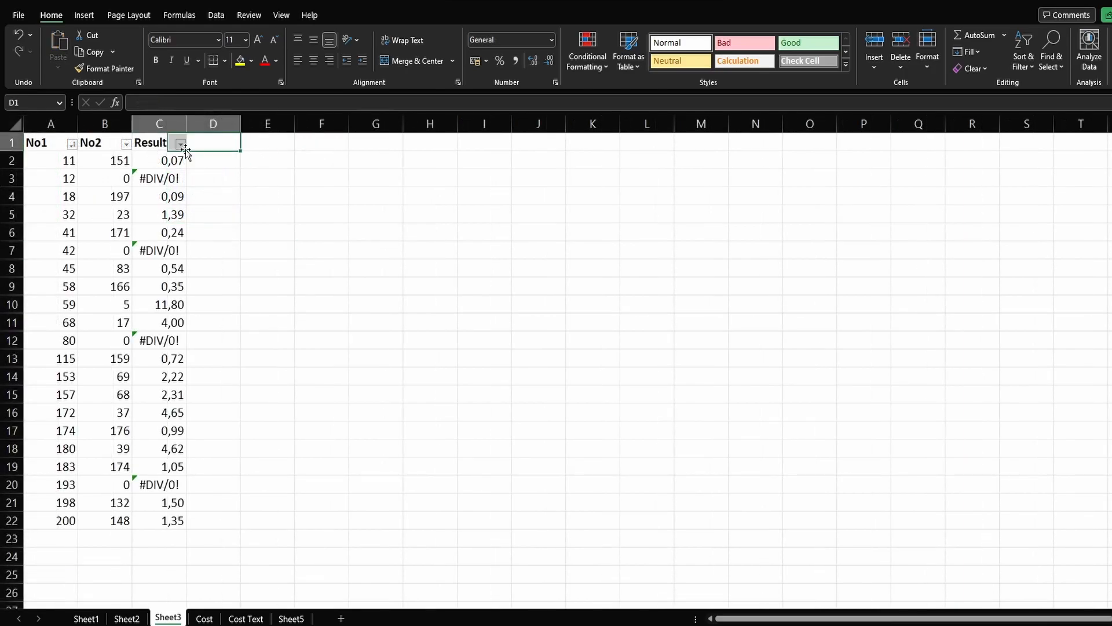
click(180, 144)
click(81, 296)
scroll(176, 347, down, 5)
click(60, 392)
click(109, 416)
Step: Copy the filtered rows in A3:C20 and paste them at G29
drag(47, 160, 151, 215)
key(ctrl+c)
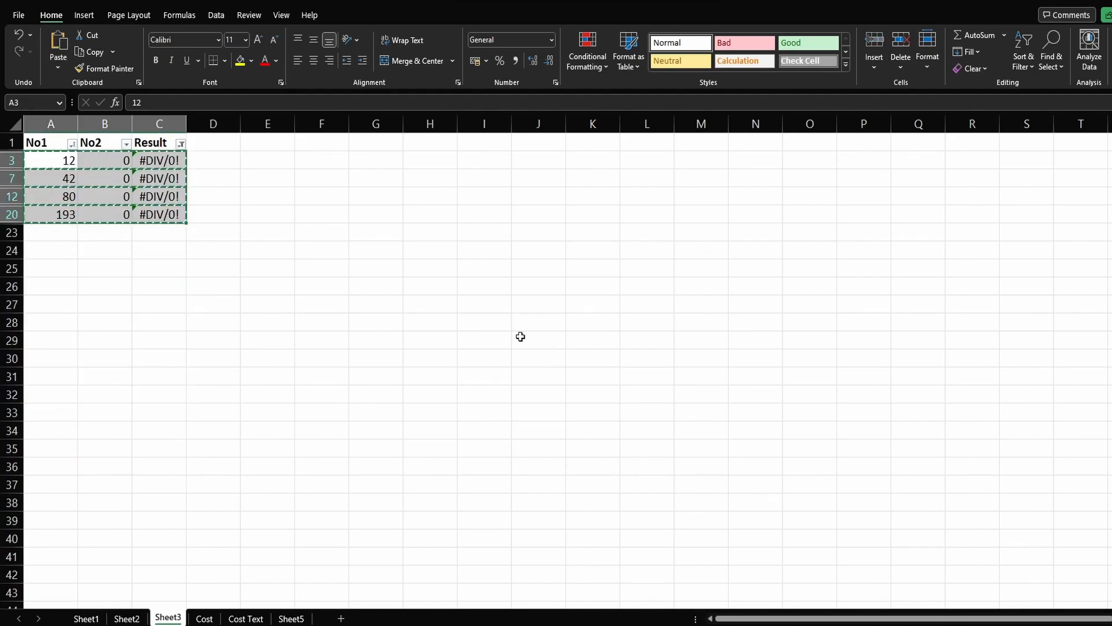
click(389, 340)
key(ctrl+v)
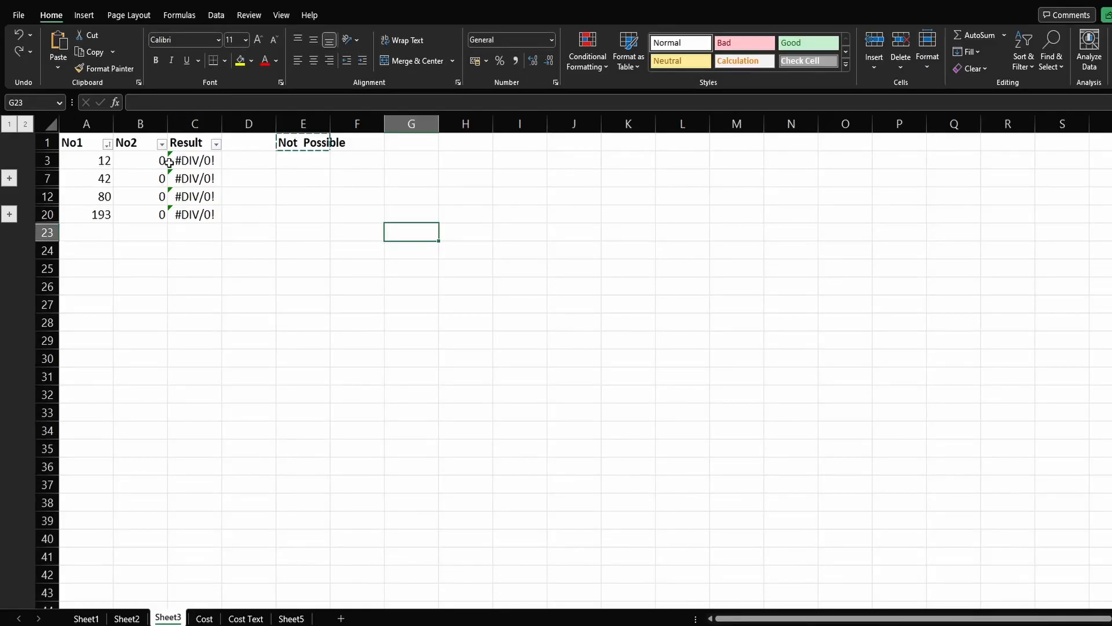
Step: Limit the selection C3:C20 to visible cells only with Go To Special, and paste the copied "Not Possible" text into it
drag(201, 158, 199, 224)
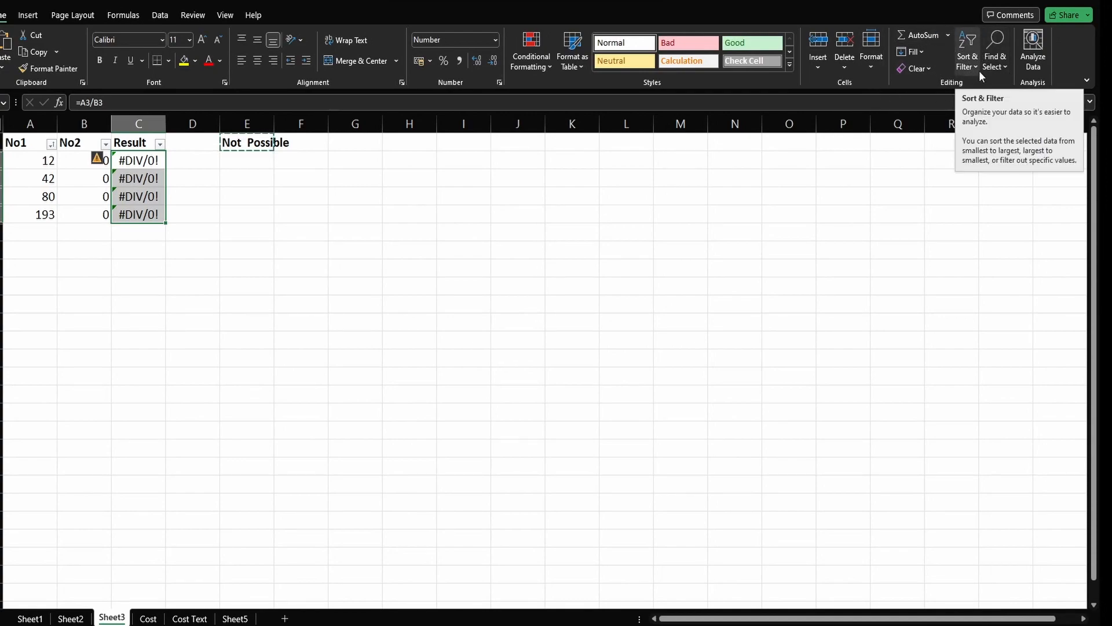
click(994, 71)
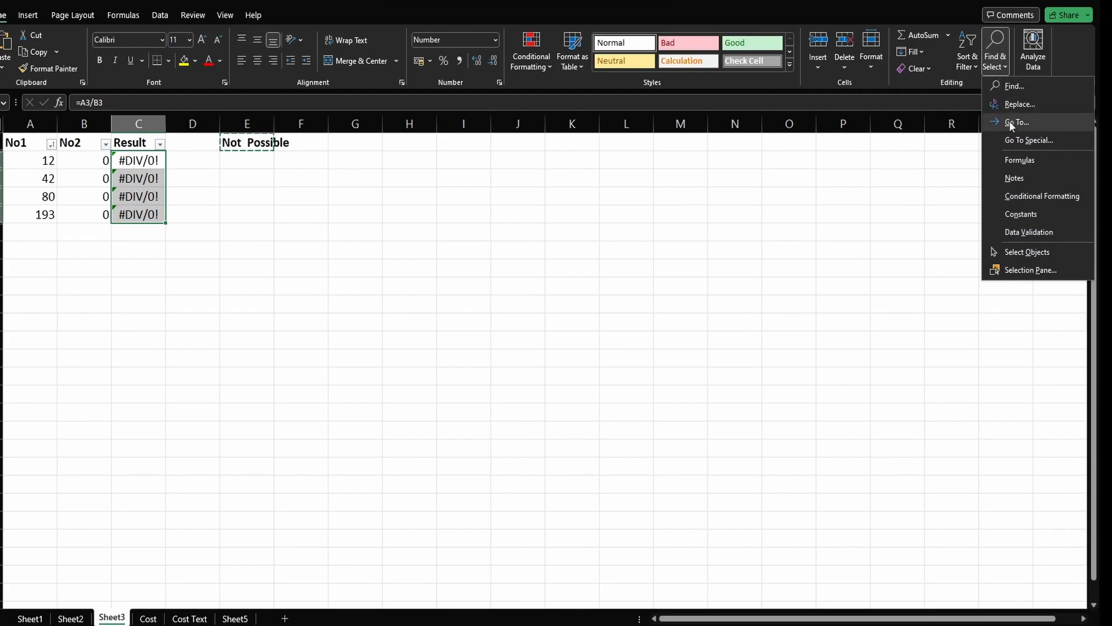
click(1009, 142)
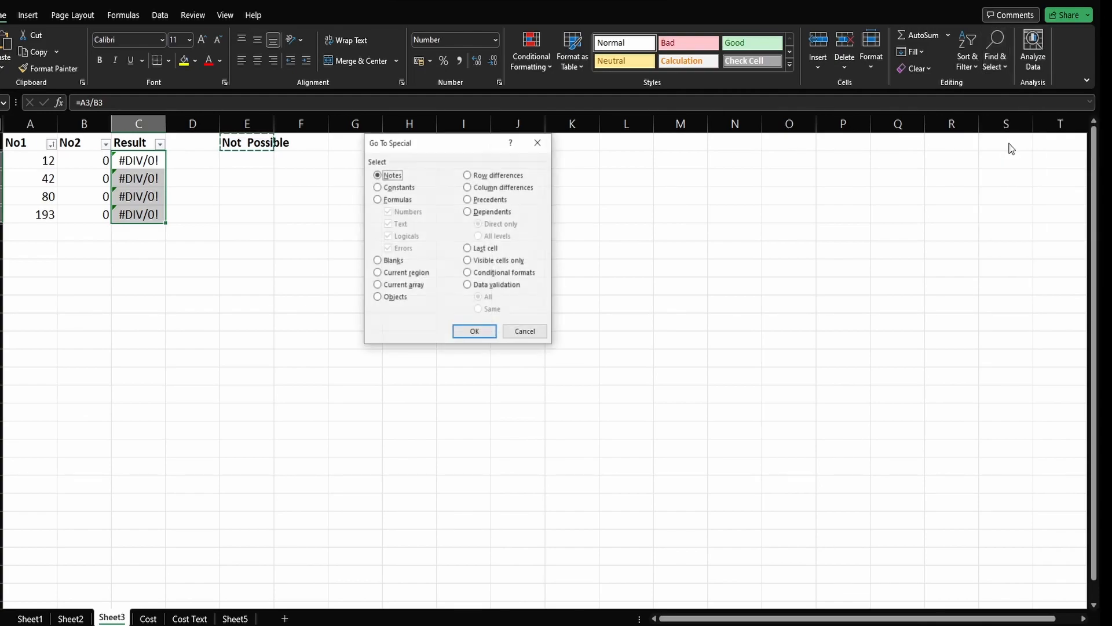
click(561, 265)
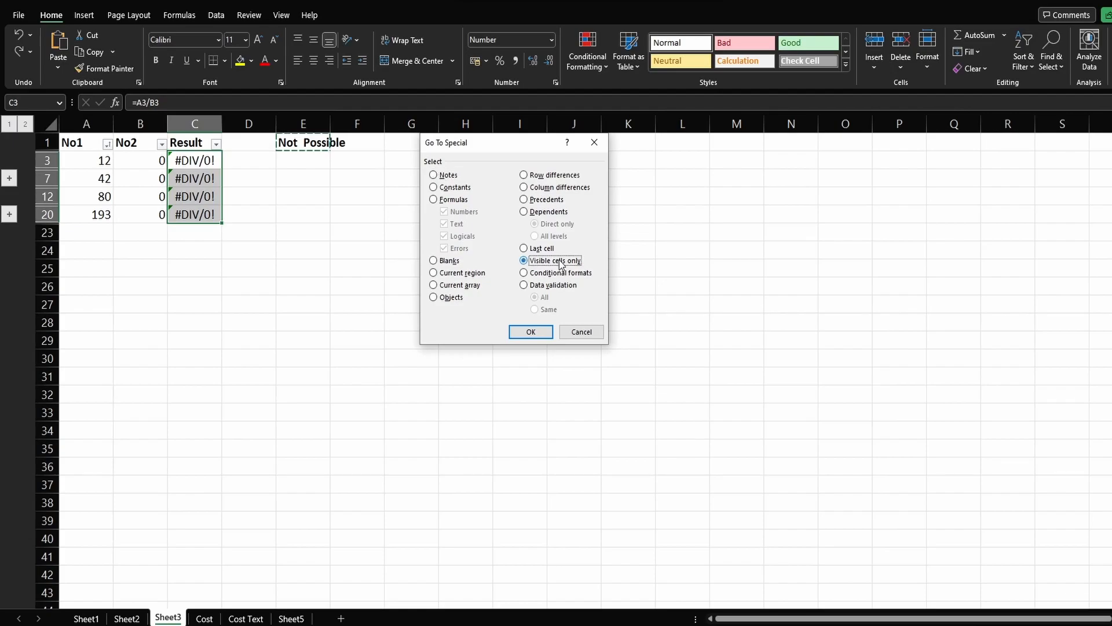
click(545, 336)
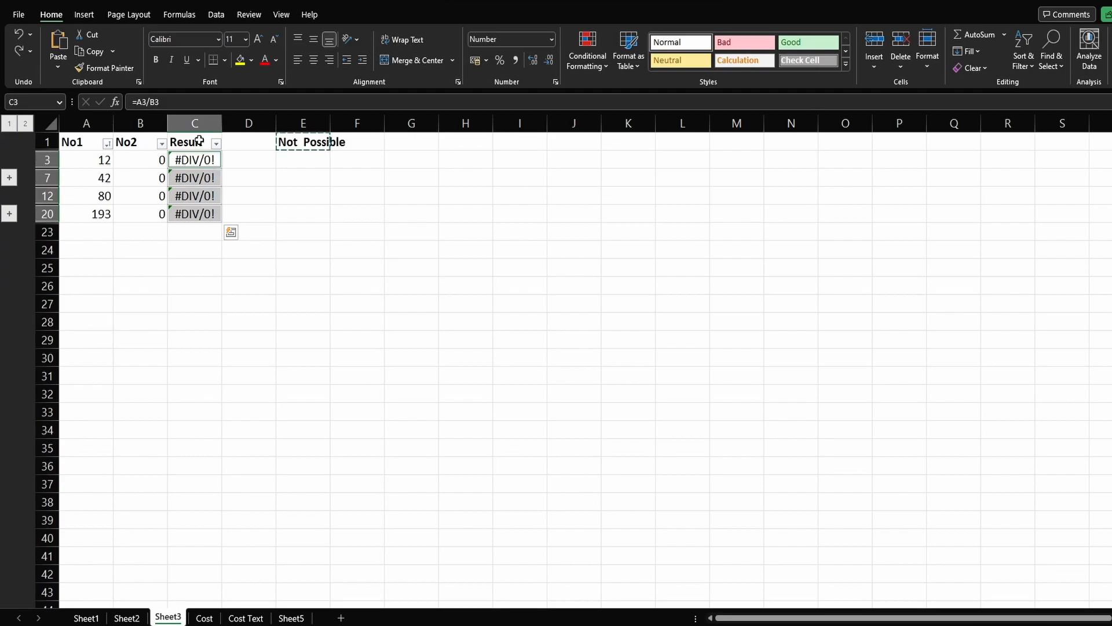
key(ctrl+v)
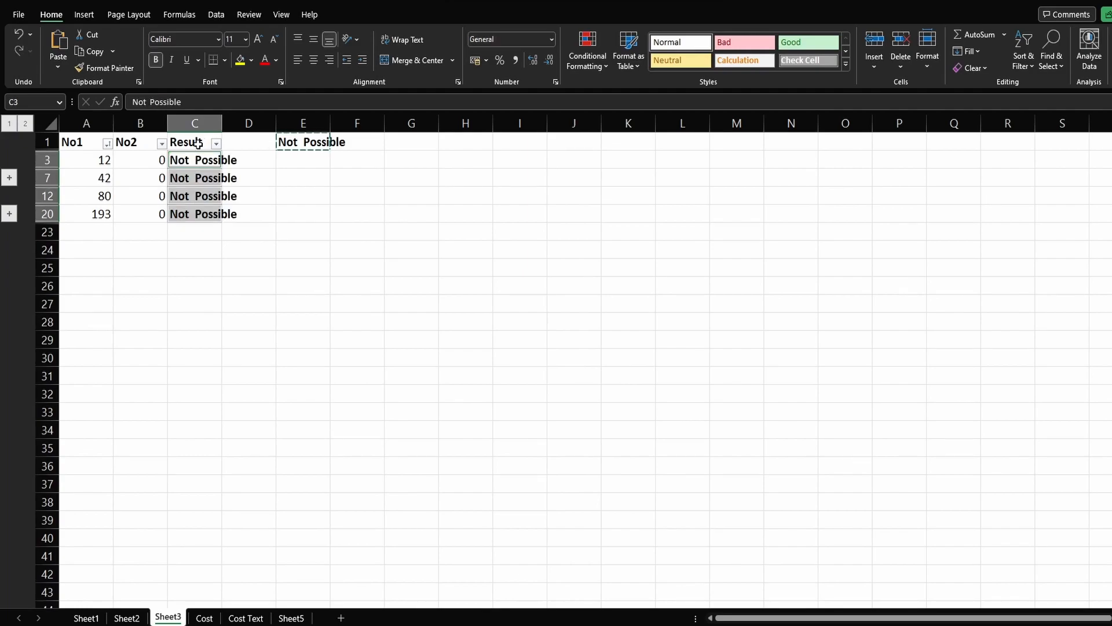
Step: Expand both row groups to check the Result cells, collapse them again, and undo the paste
click(9, 177)
click(9, 267)
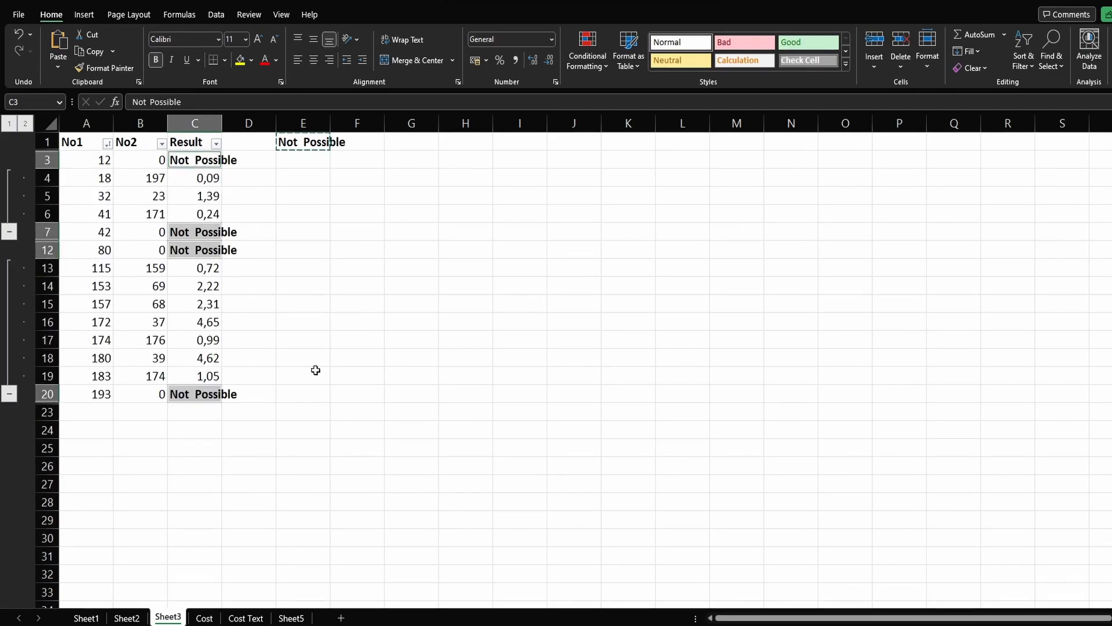
click(10, 234)
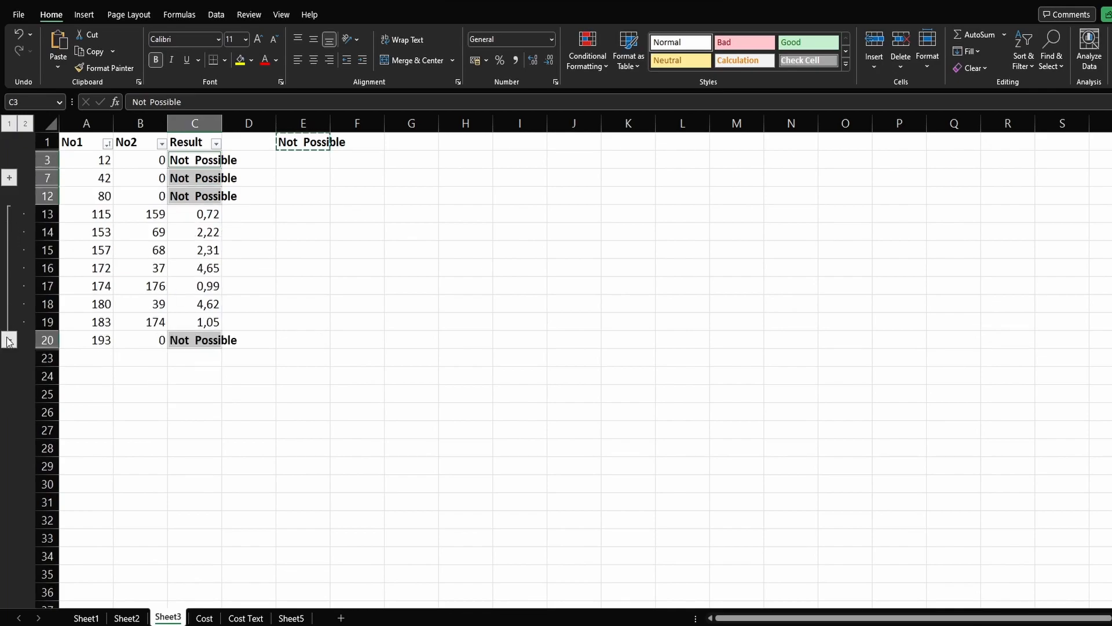
click(10, 341)
click(304, 161)
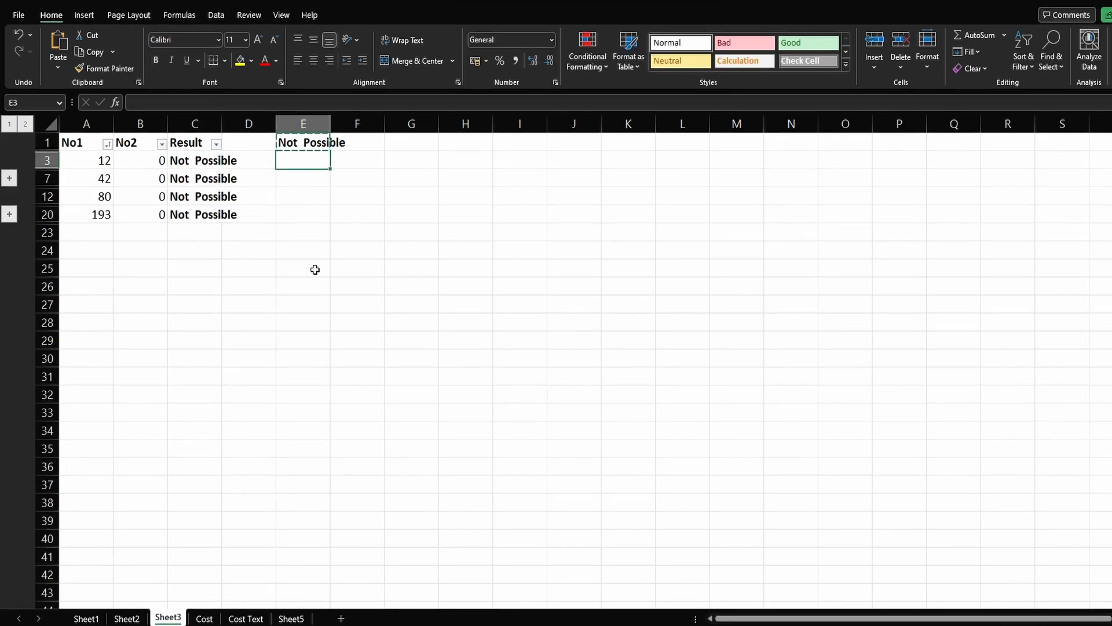
key(ctrl+z)
click(331, 179)
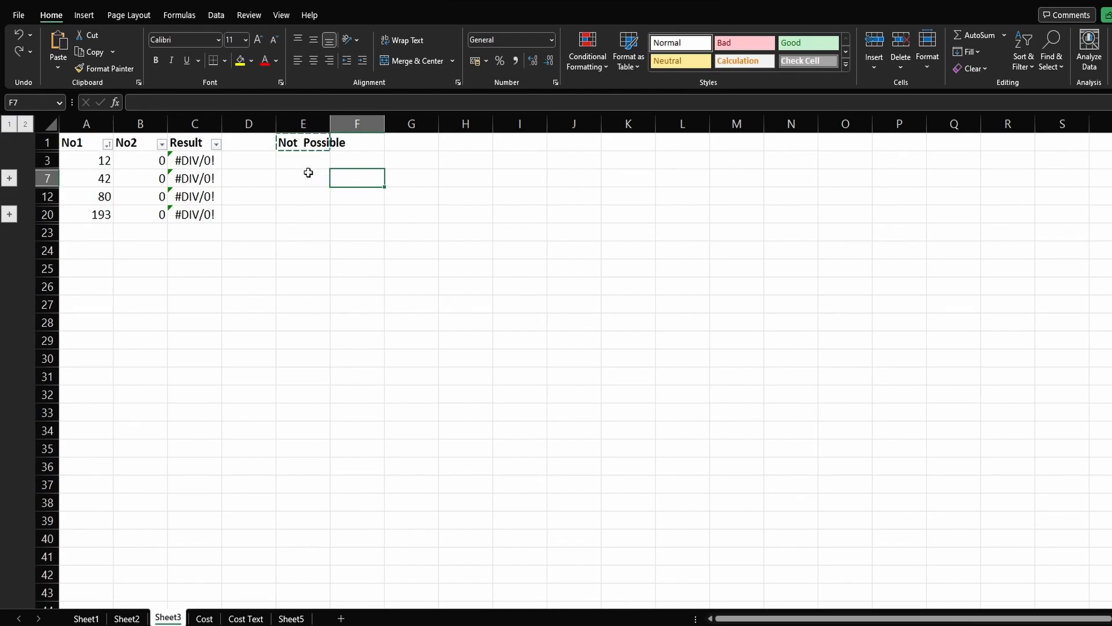
click(308, 173)
Step: Copy only the visible Result cells in C3:C20, paste them at F25, and delete the pasted cells
drag(184, 156, 185, 212)
key(alt+semicolon)
key(ctrl+c)
click(377, 265)
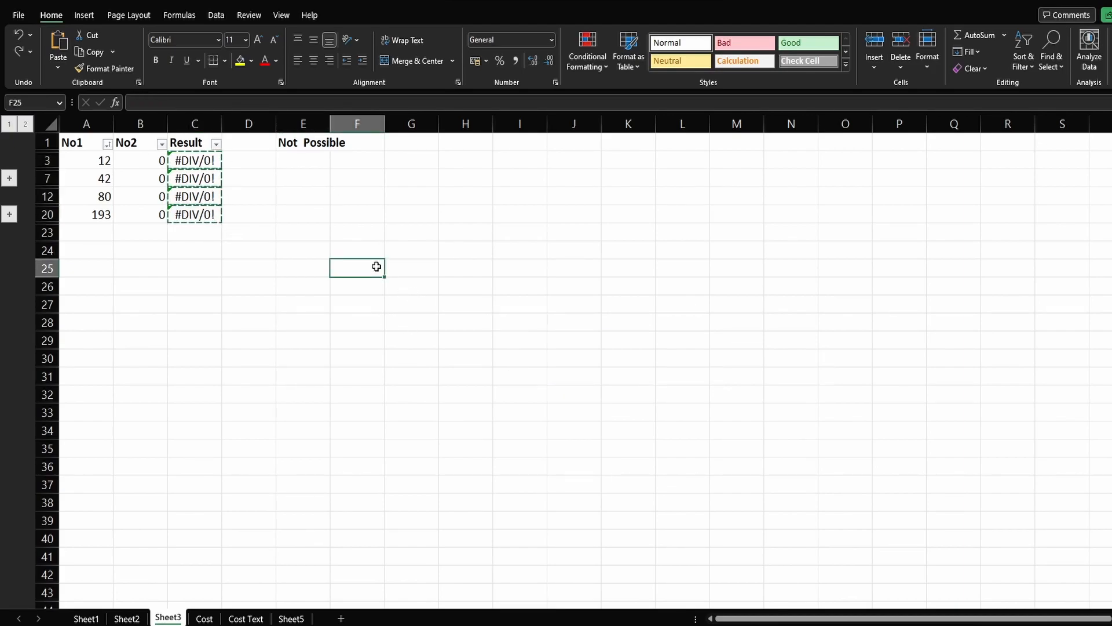
key(ctrl+v)
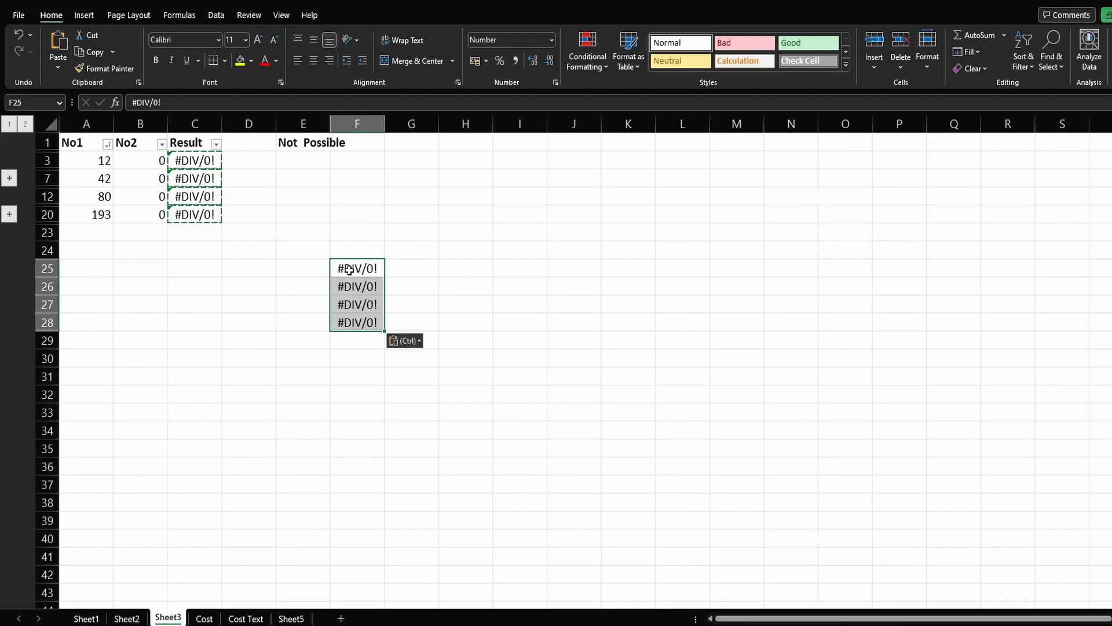
key(Delete)
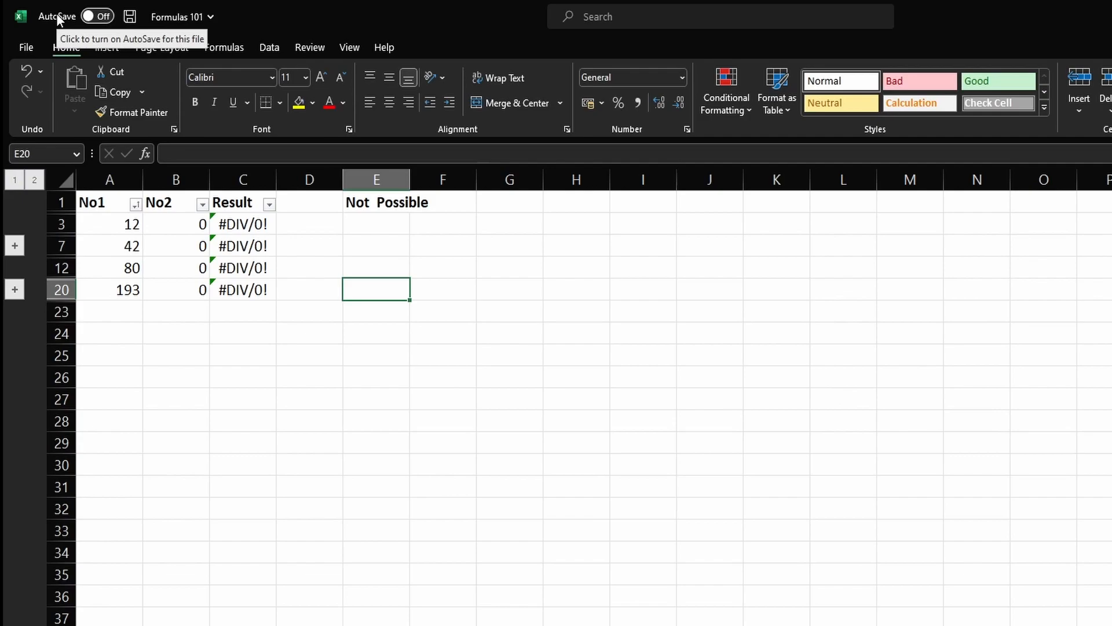
Step: Show the Quick Access Toolbar and open its full command customization options
right_click(95, 15)
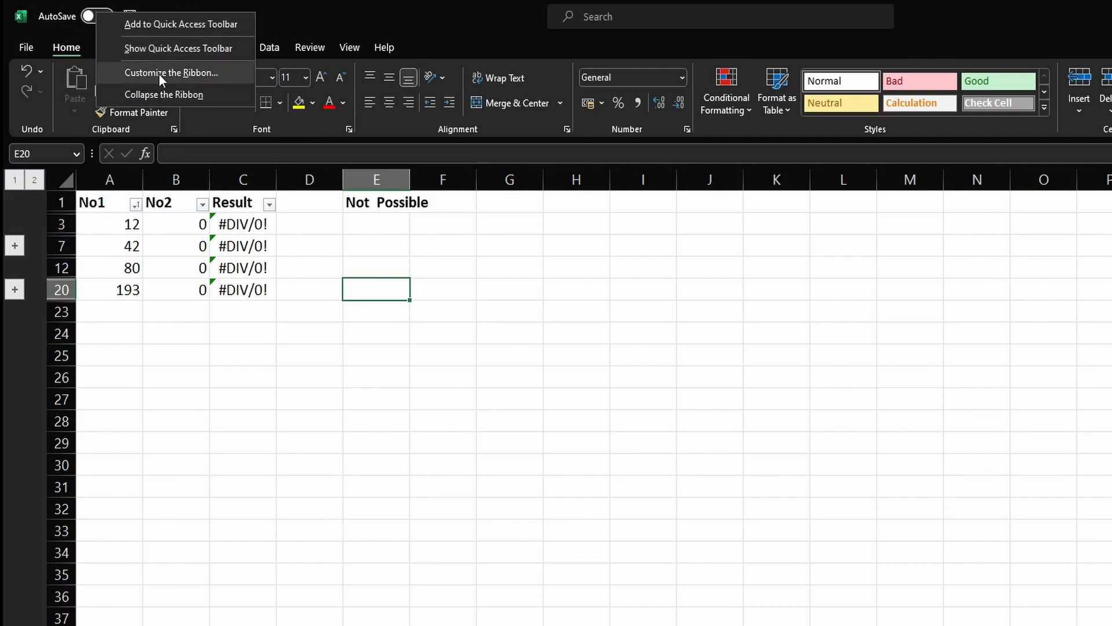
click(192, 50)
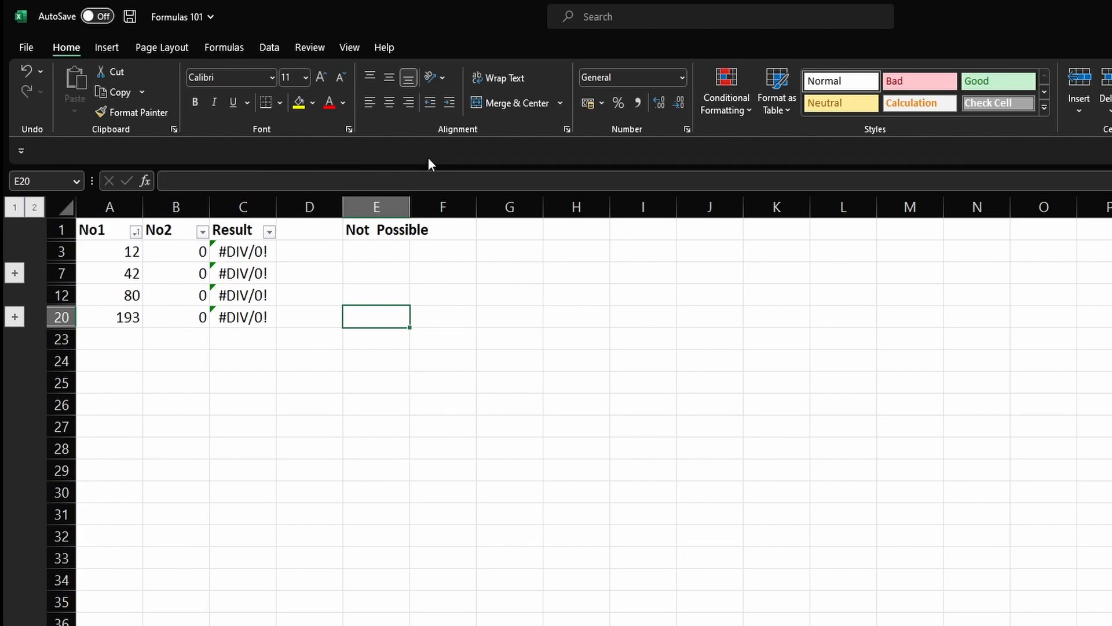
click(26, 150)
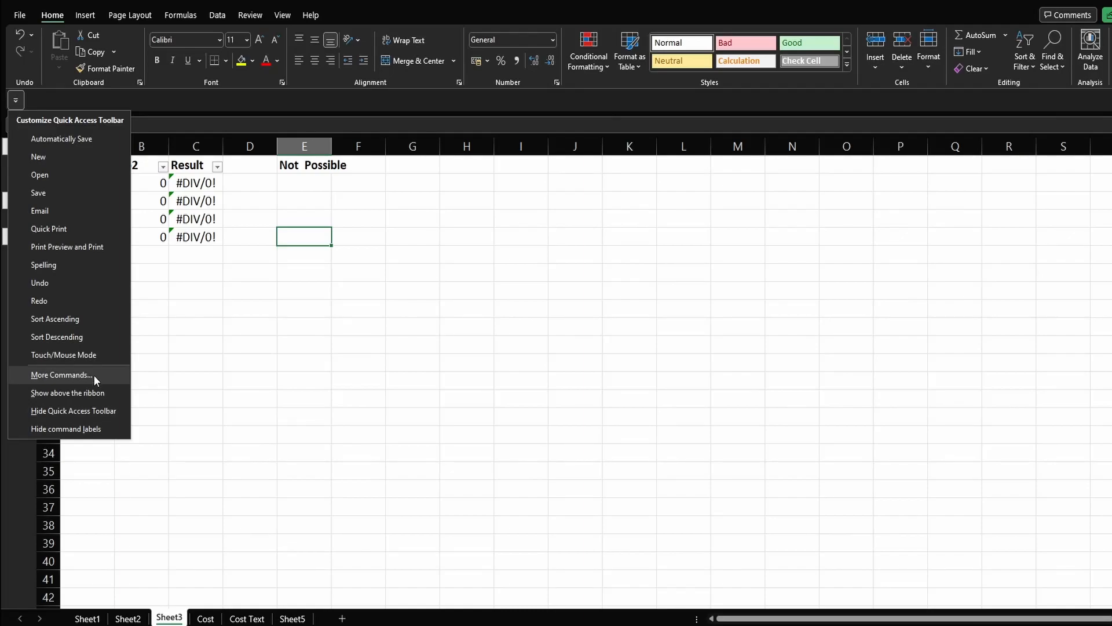
click(113, 484)
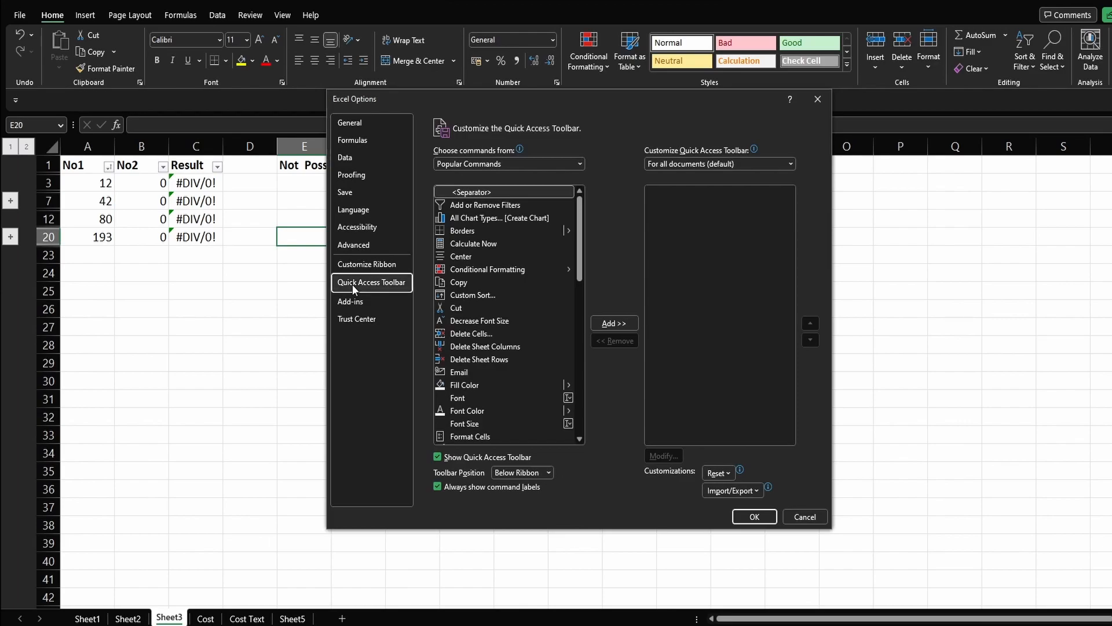
Step: Add the Select Visible Cells command from All Commands to the Quick Access Toolbar and apply the options
click(517, 165)
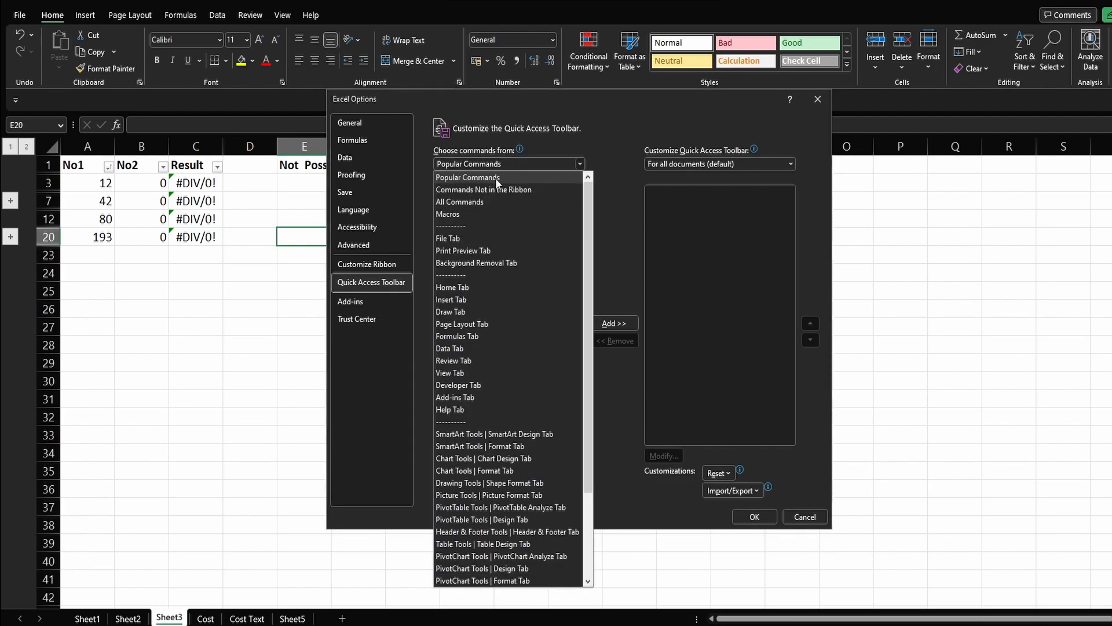
click(479, 204)
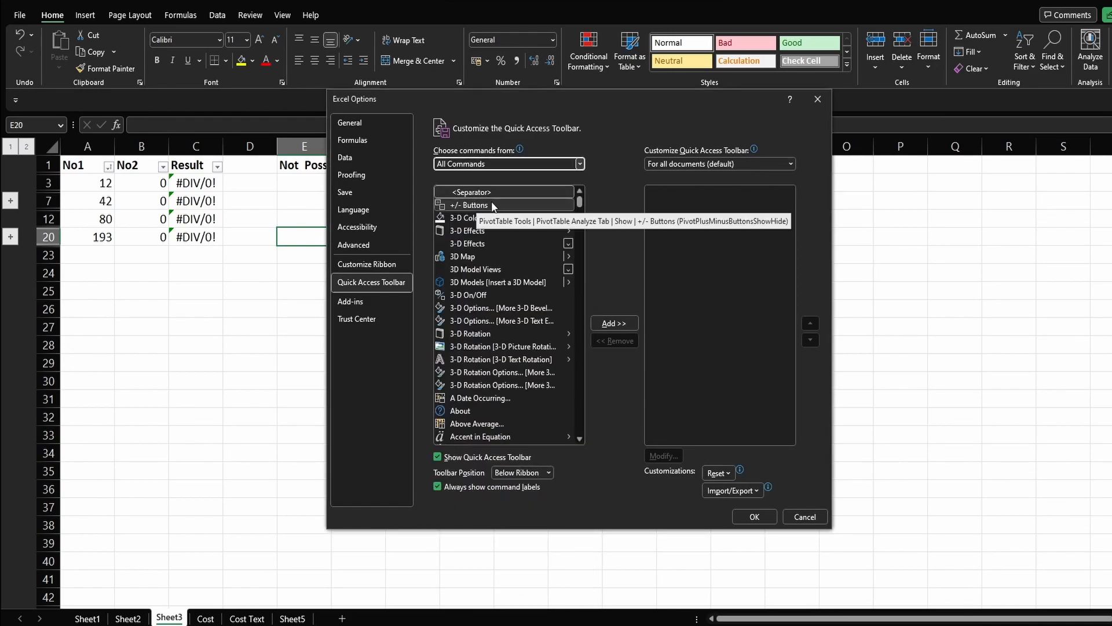
drag(580, 196, 581, 343)
click(532, 345)
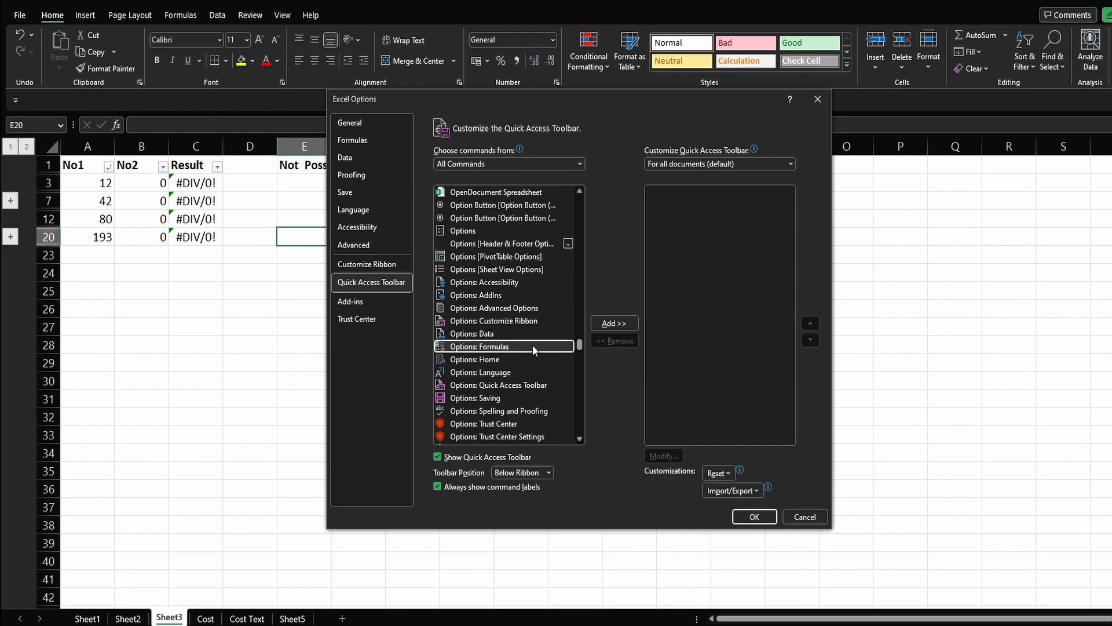
key(s)
scroll(503, 326, down, 7)
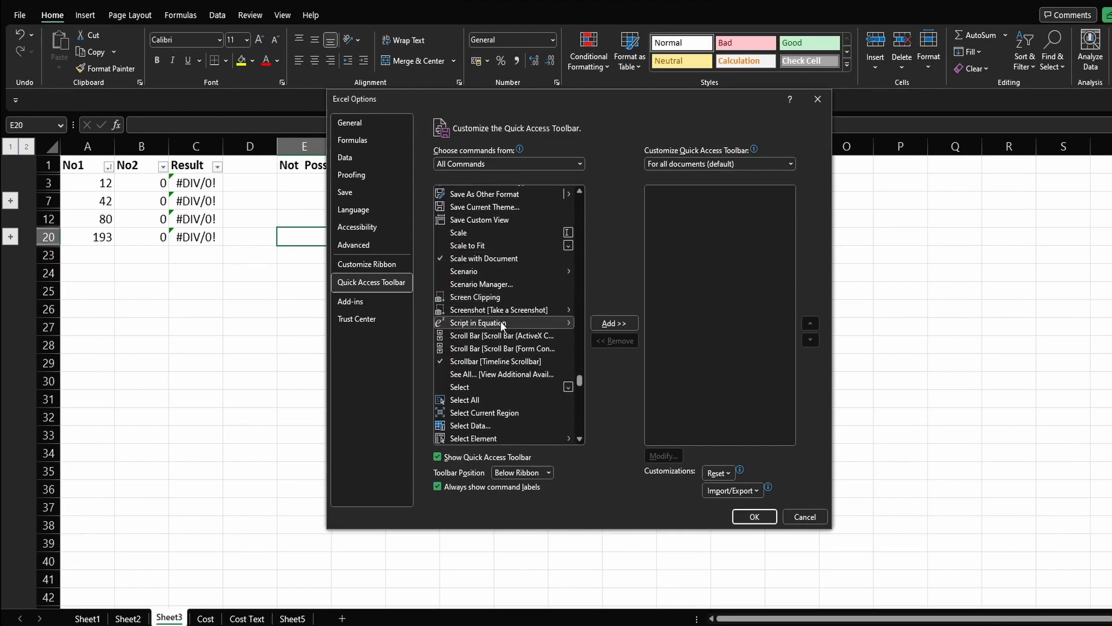
scroll(503, 326, down, 1)
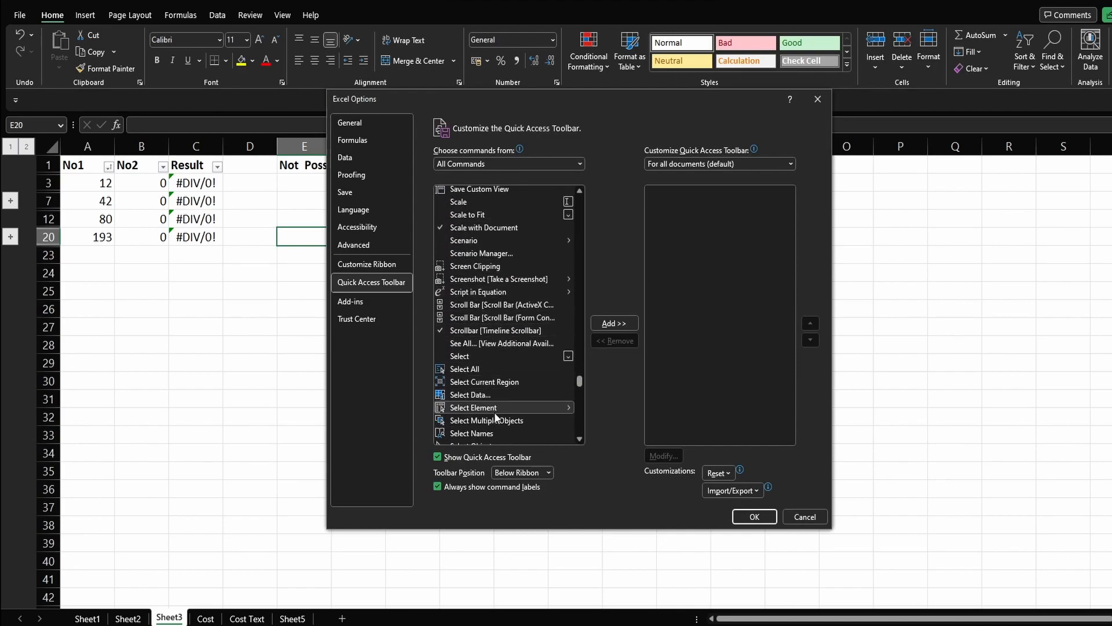
scroll(532, 358, down, 2)
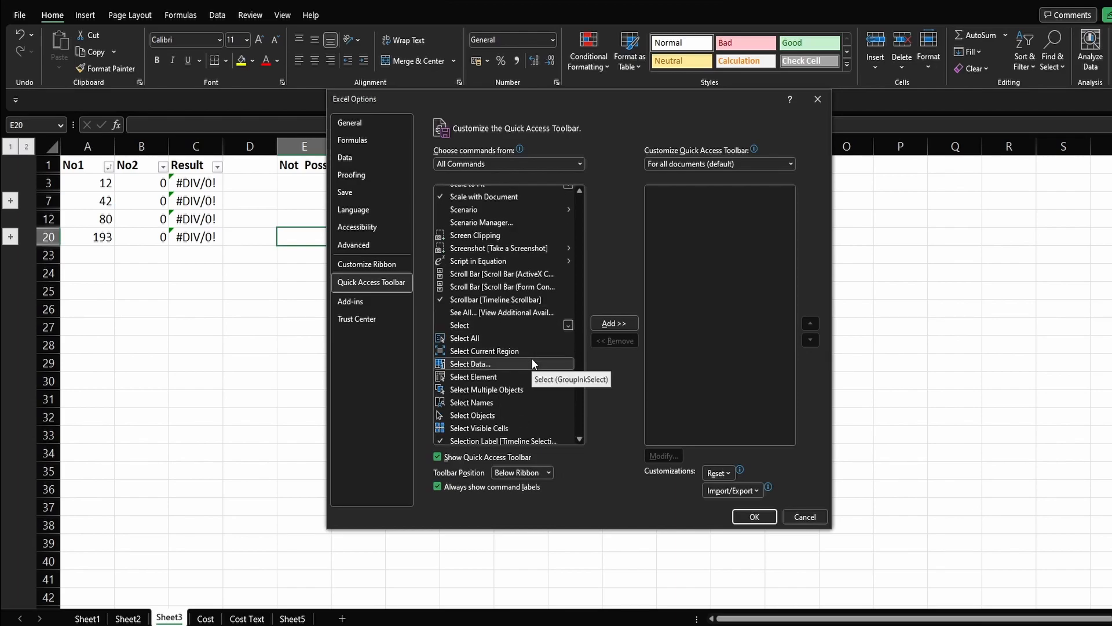
click(512, 396)
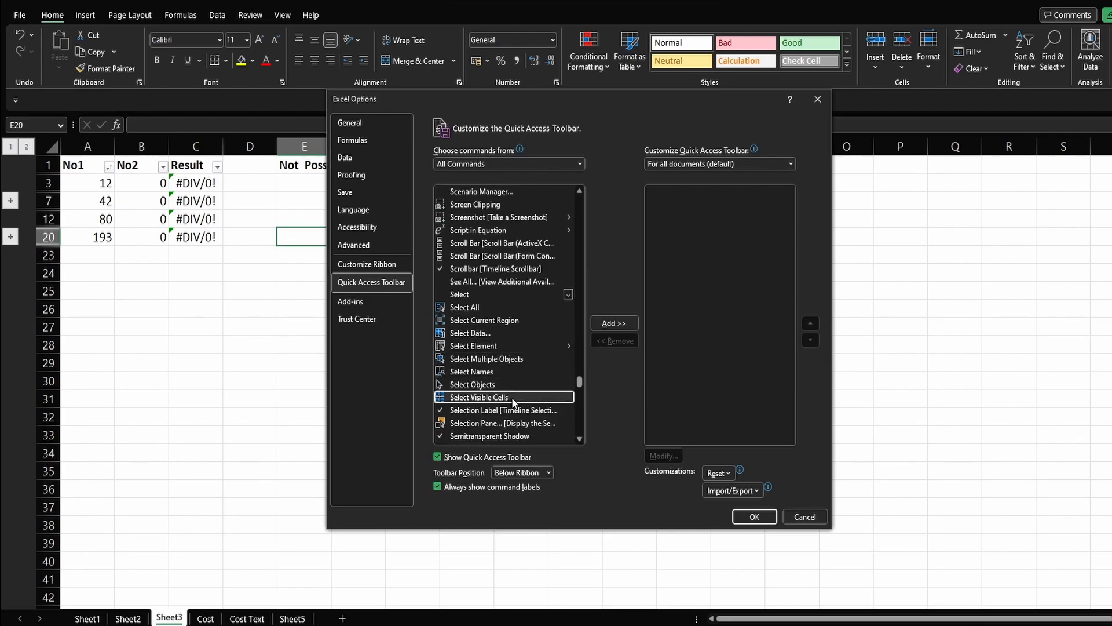
click(618, 318)
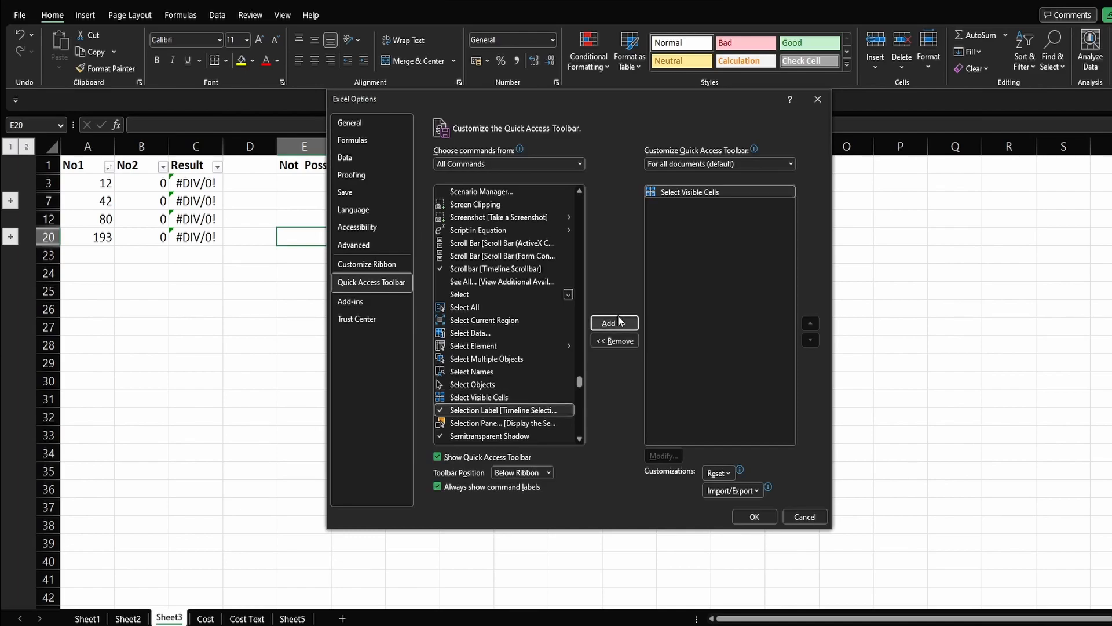
click(756, 517)
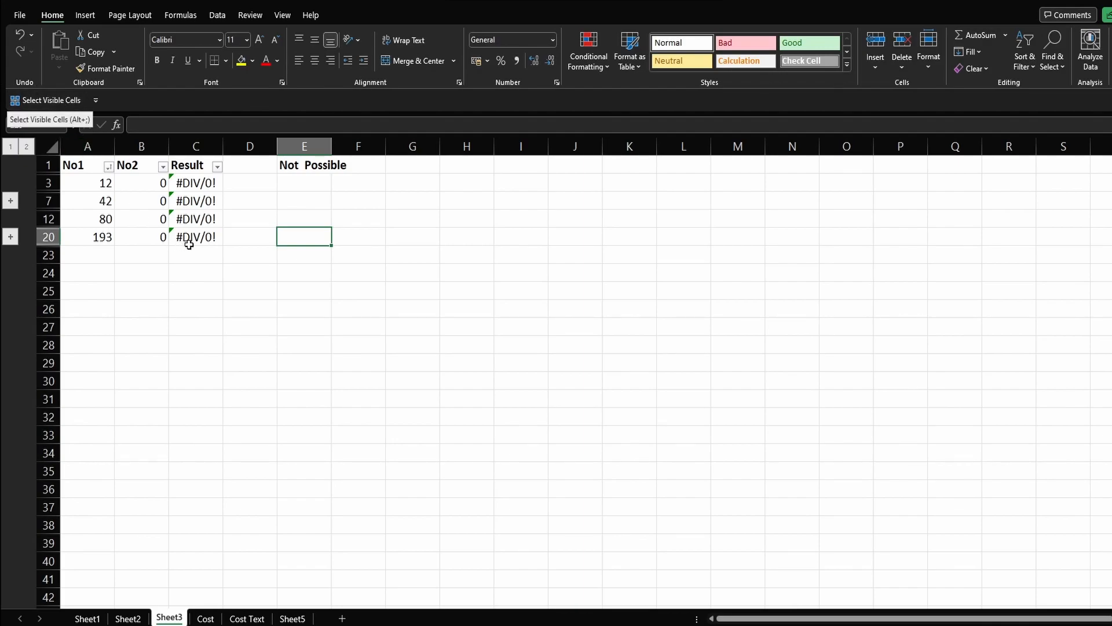
Step: Select only the visible Result cells in C3:C20 with Select Visible Cells, and clear the selection
drag(199, 183, 189, 242)
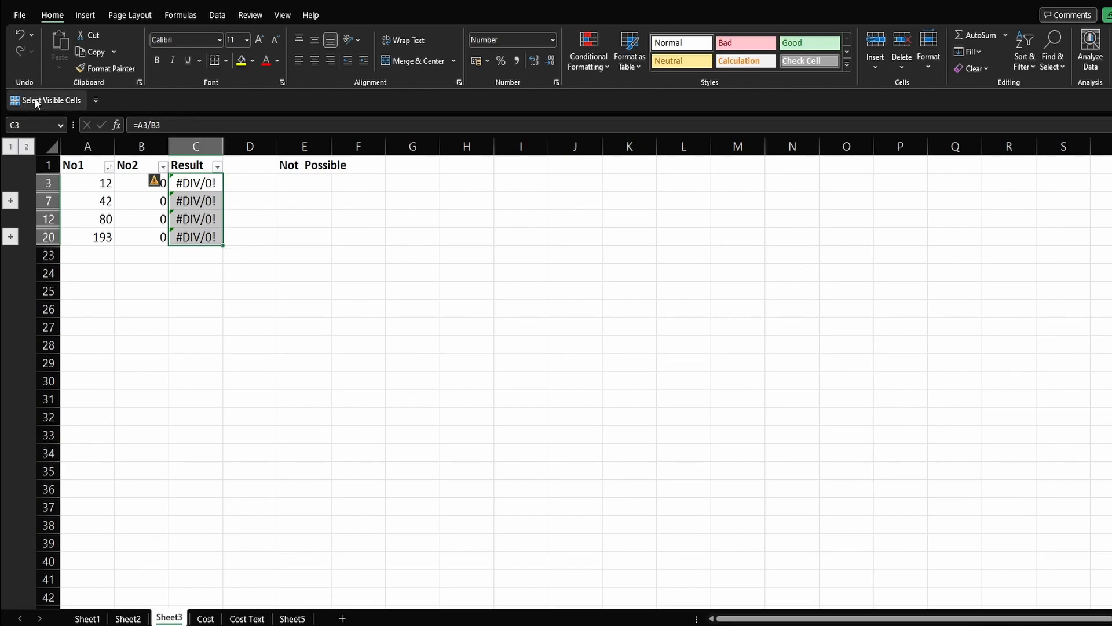
click(31, 104)
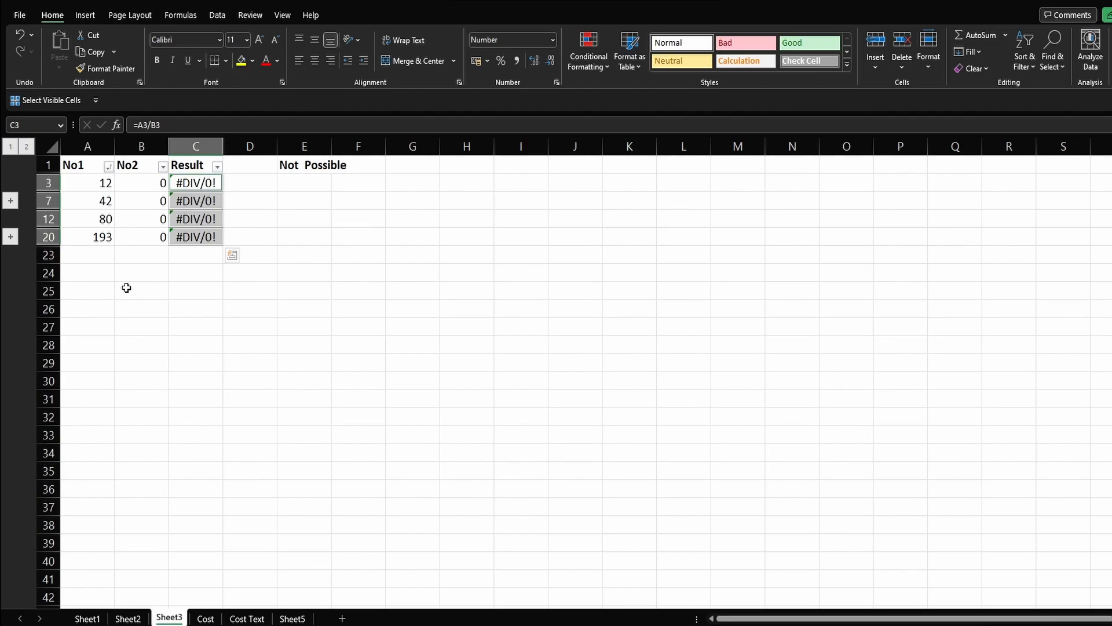
click(301, 237)
Step: Copy the "Not Possible" text from E1 and paste it into only the visible Result cells of C3:C20
click(303, 165)
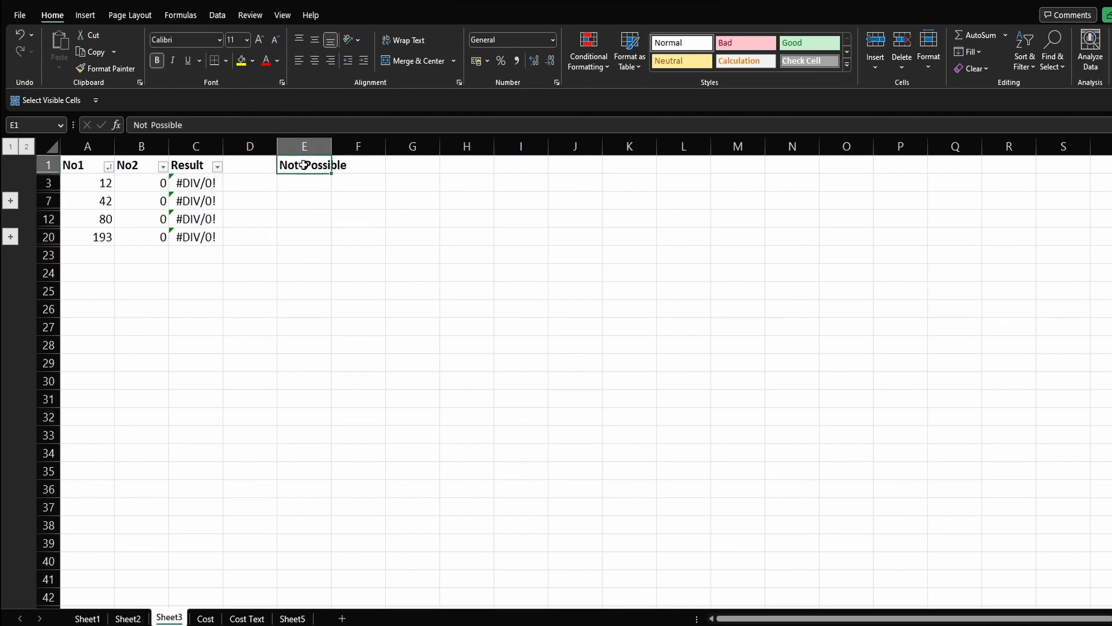
key(ctrl+c)
drag(198, 182, 204, 239)
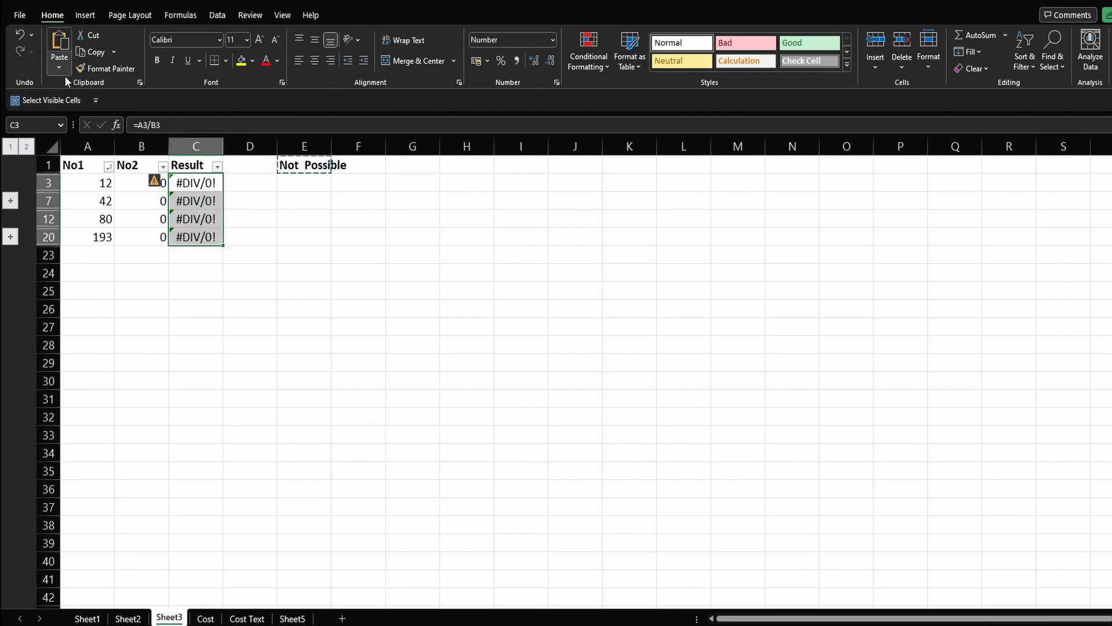
click(44, 101)
key(ctrl+v)
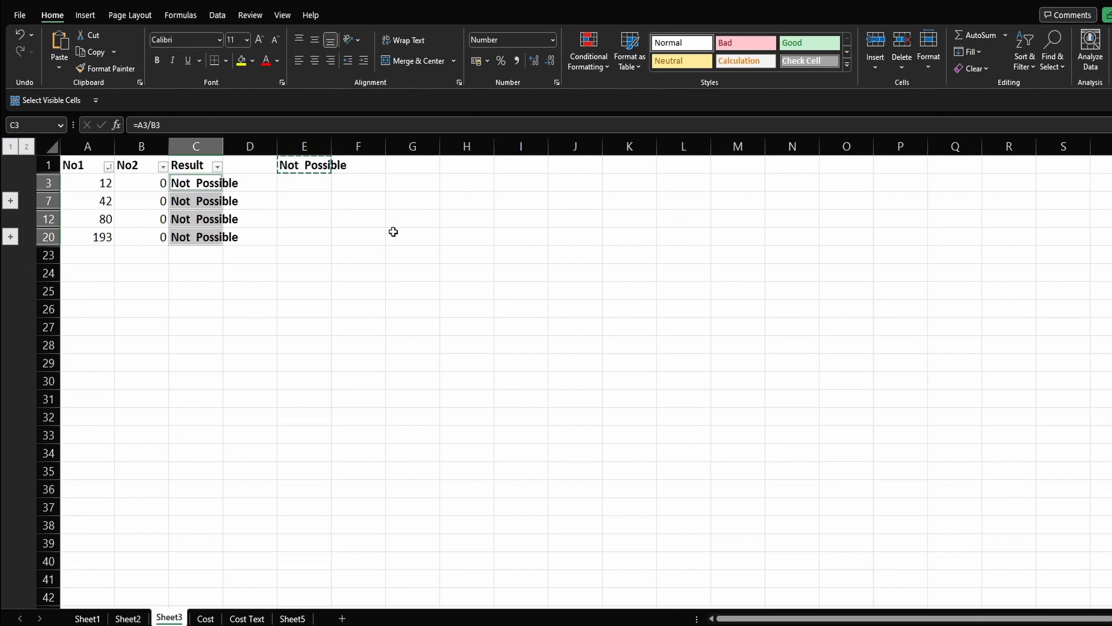
click(359, 246)
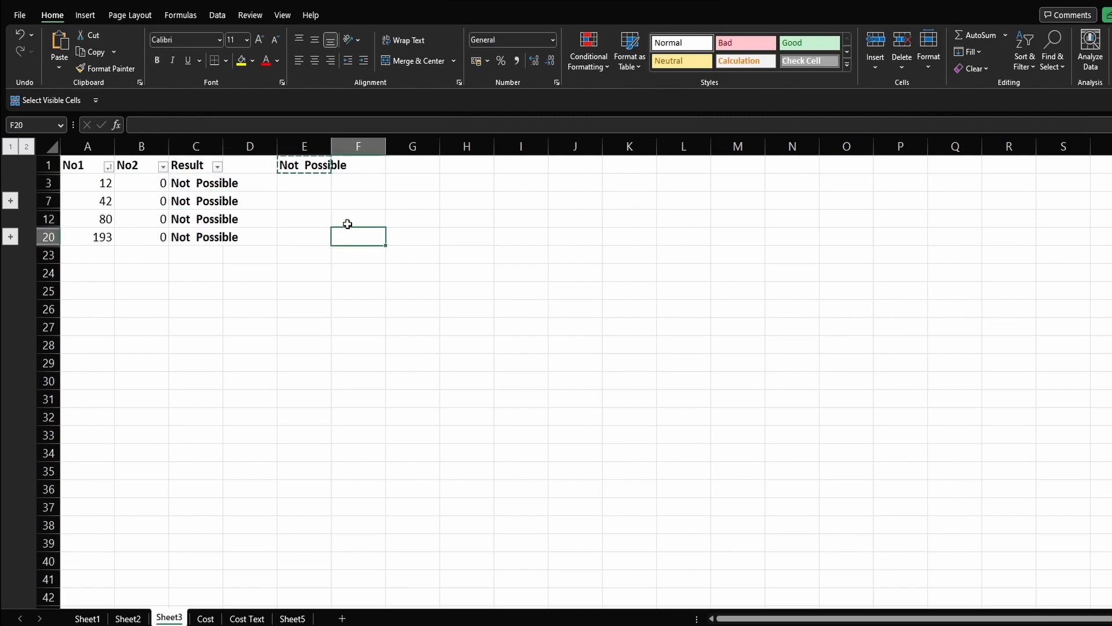